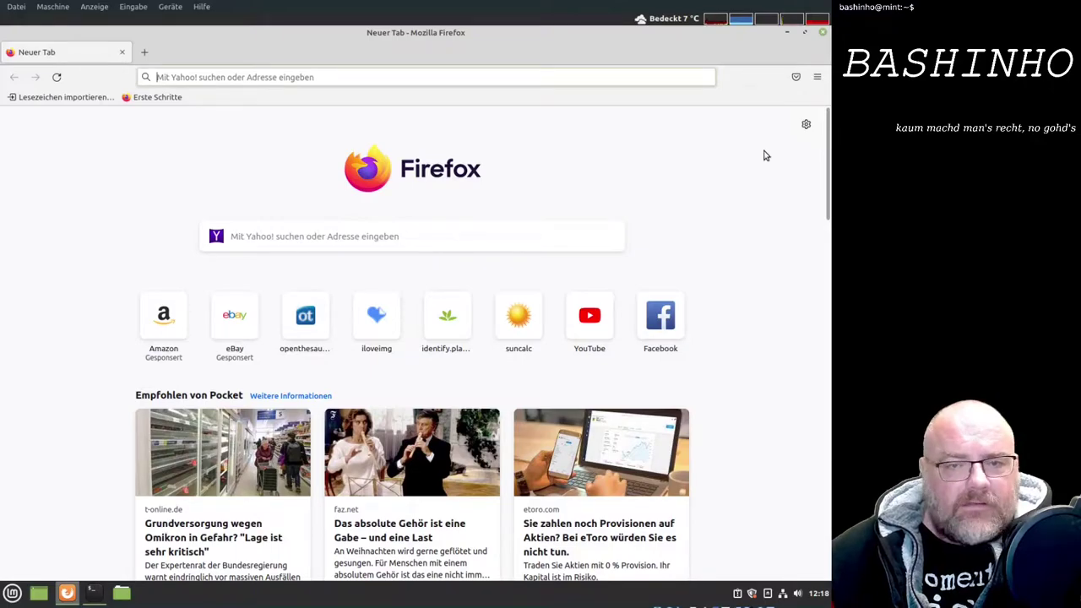
# Open the ≡ application menu on the Firefox new-tab page
pyautogui.click(817, 77)
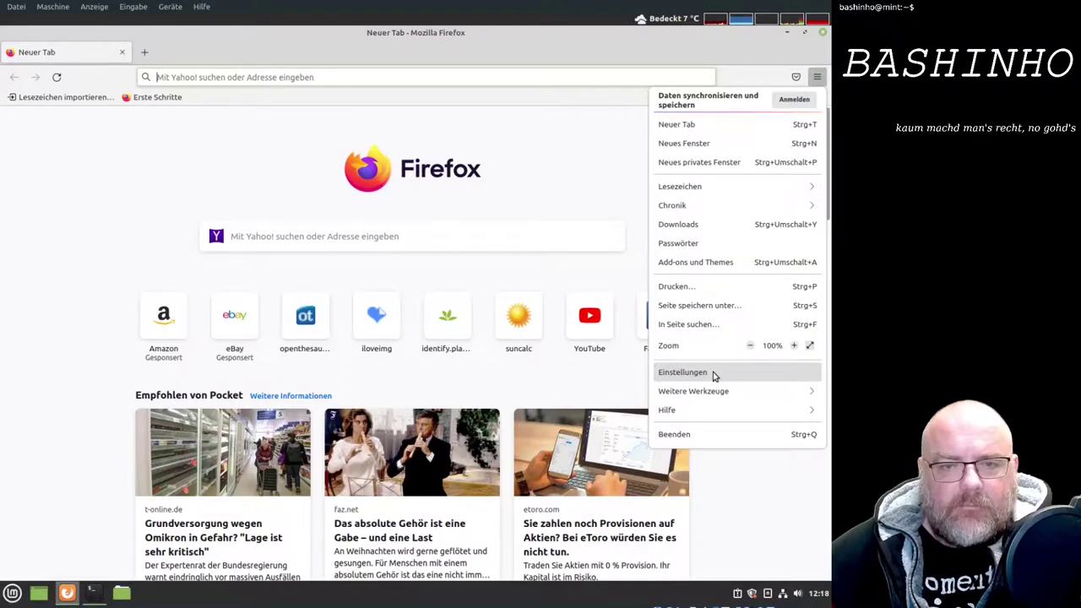
# Open Einstellungen and scroll the Allgemein page down to the connection settings
pyautogui.click(713, 372)
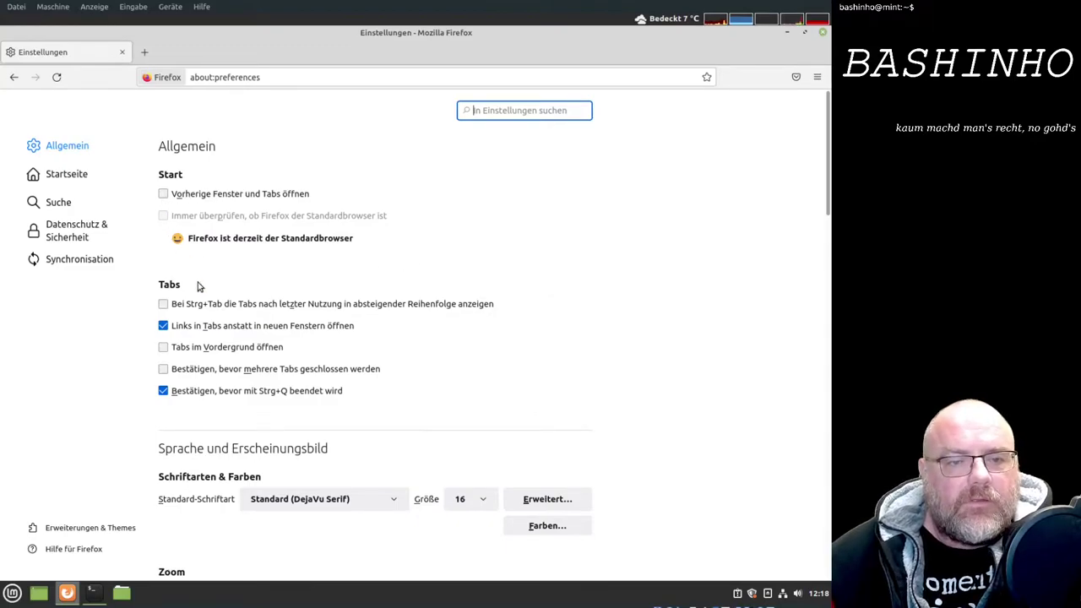
pyautogui.scroll(-4, 217, 338)
pyautogui.scroll(-2, 223, 326)
pyautogui.scroll(-3, 223, 324)
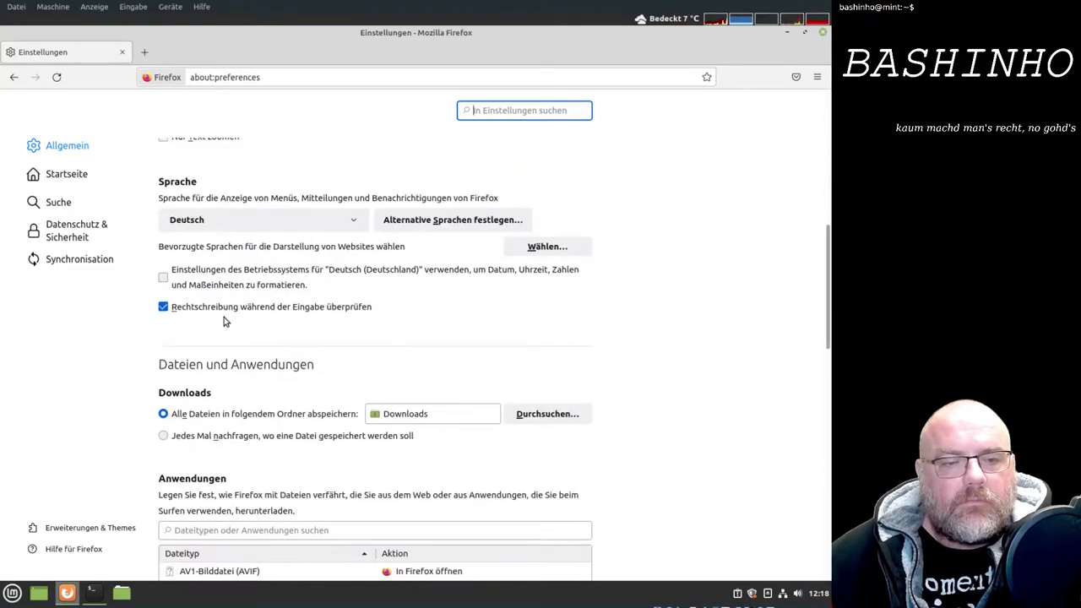
pyautogui.scroll(-5, 202, 355)
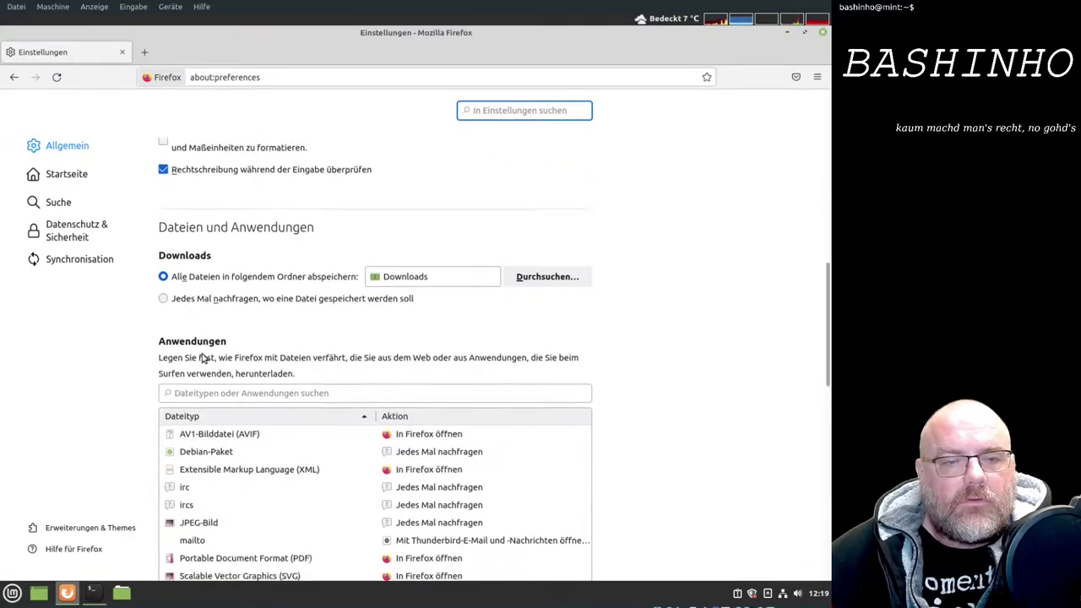
pyautogui.scroll(-4, 203, 357)
pyautogui.scroll(-2, 211, 329)
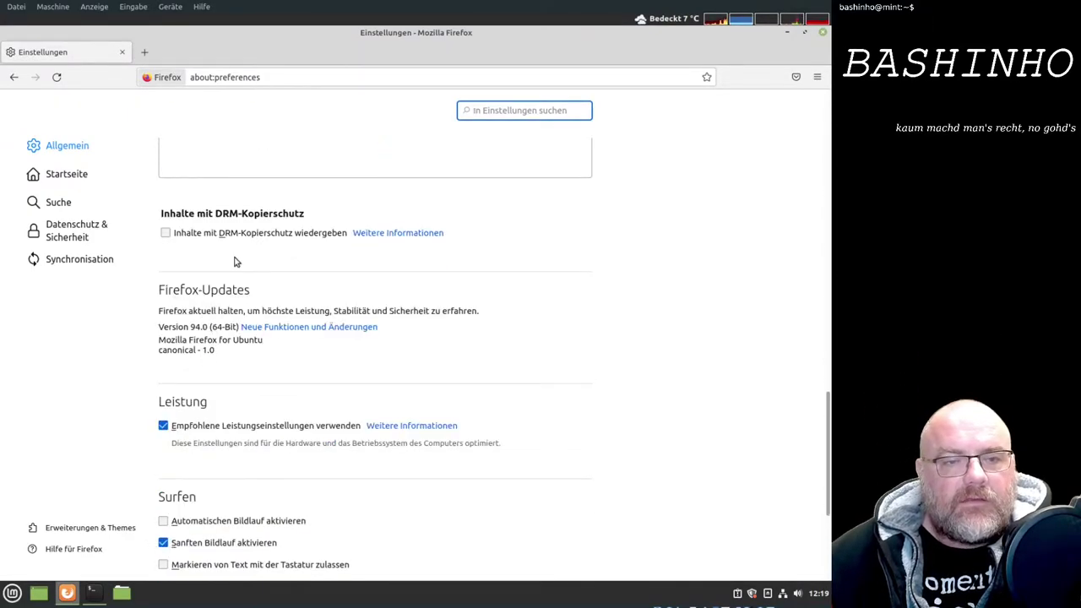
pyautogui.scroll(-4, 224, 448)
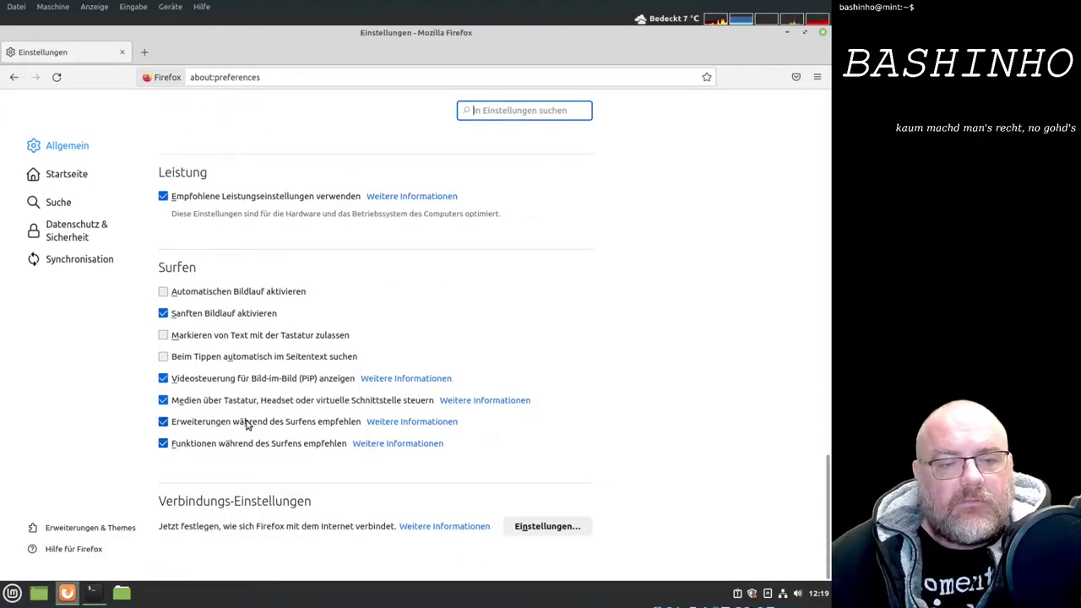
# Show the Startseite settings and preview the new tab page before returning
pyautogui.click(83, 187)
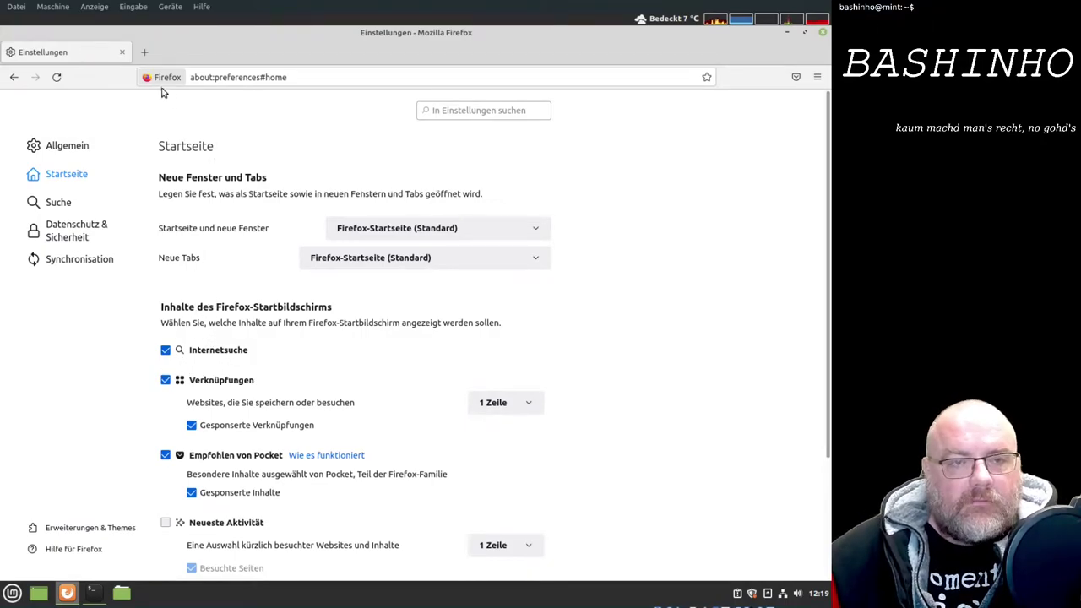
pyautogui.click(145, 52)
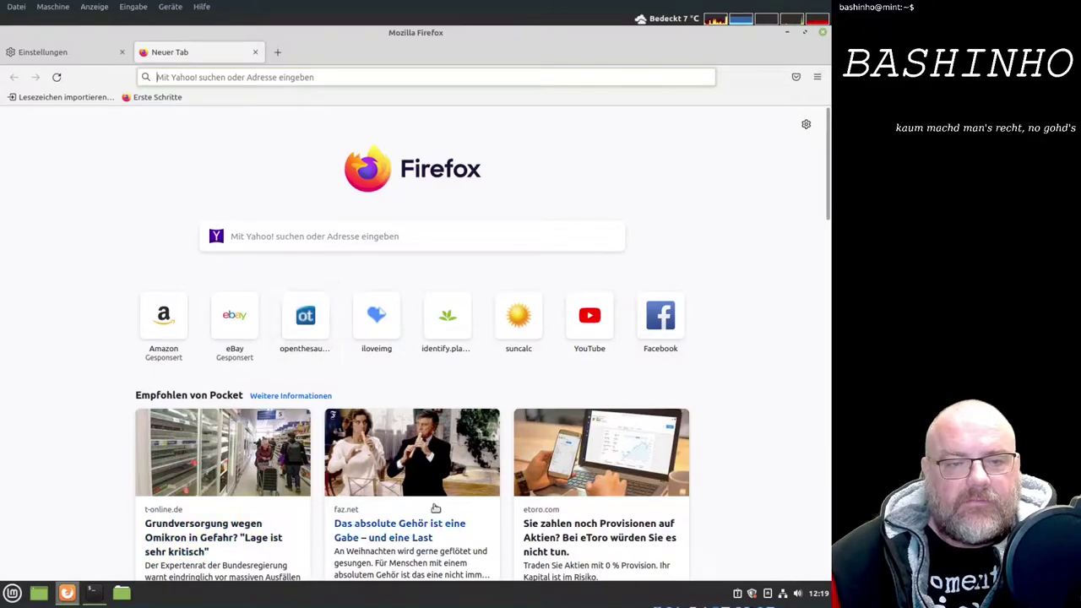
pyautogui.click(77, 52)
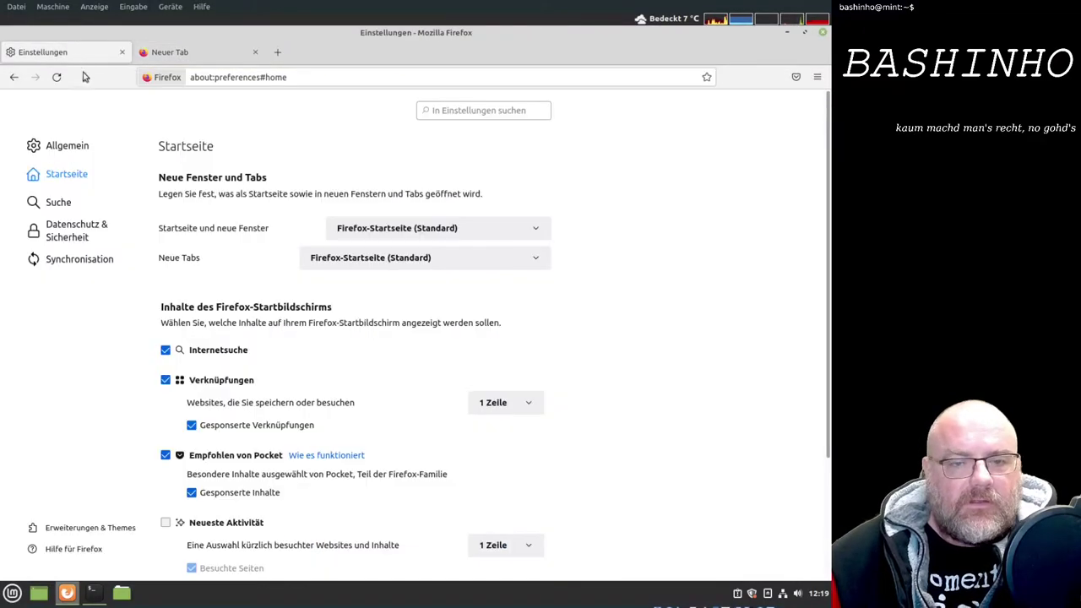
# Uncheck Verknüpfungen and Empfohlen von Pocket for the Firefox home page
pyautogui.click(166, 379)
pyautogui.click(165, 455)
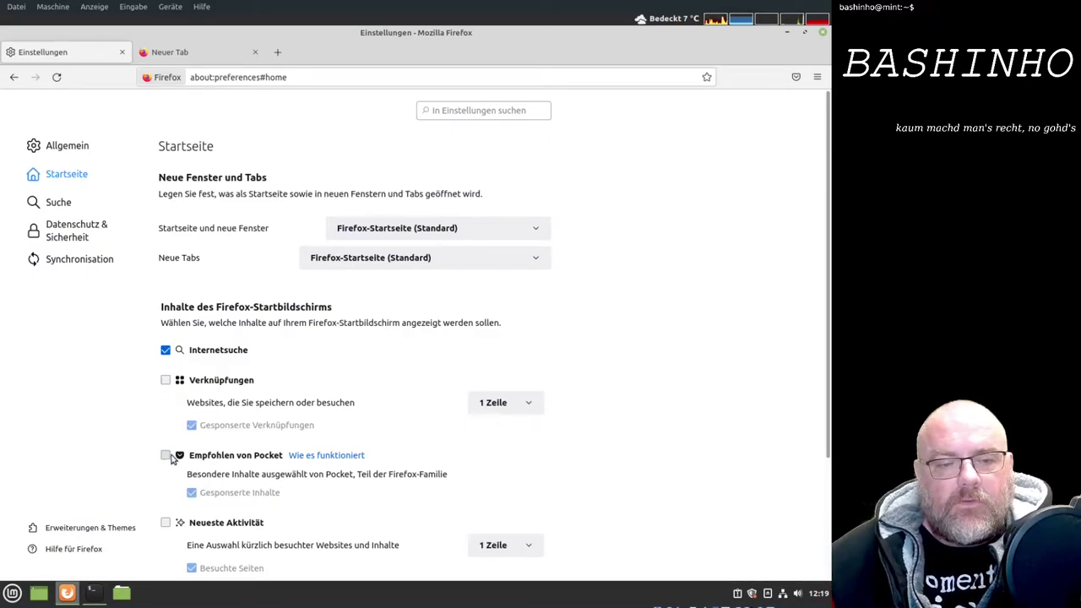
pyautogui.scroll(-1, 258, 460)
pyautogui.scroll(-1, 257, 460)
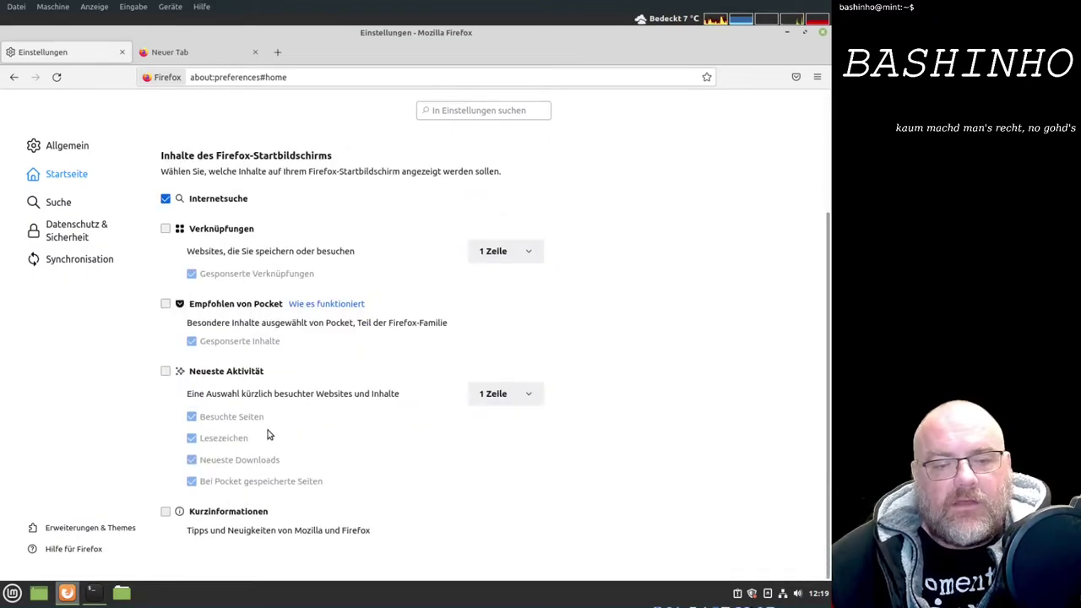
pyautogui.scroll(2, 283, 427)
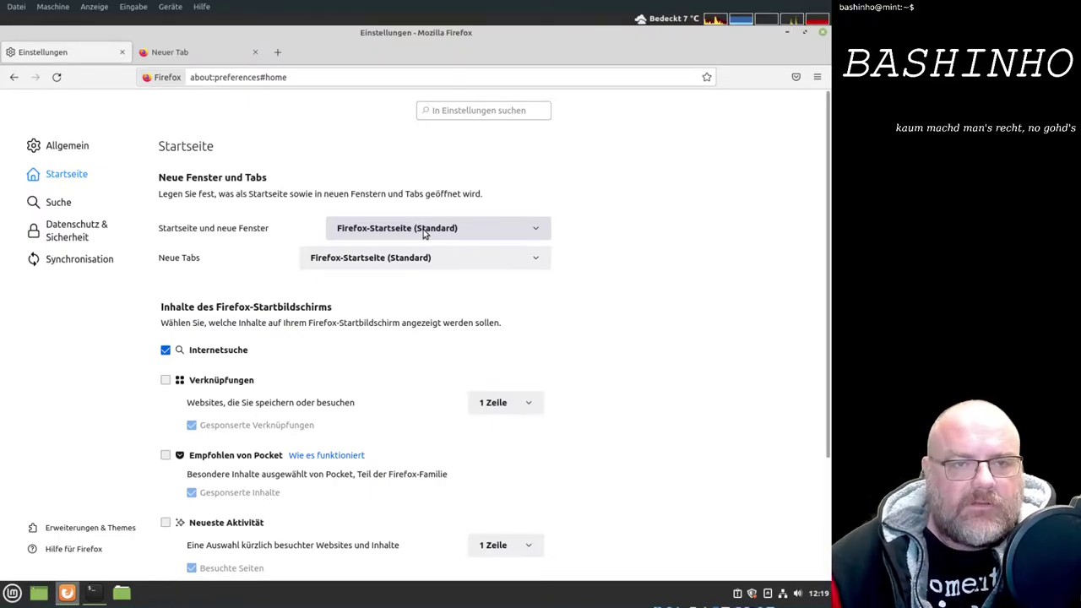
# Search 'osint start.me' in a new tab and open Nixintel's OSINT Resource List
pyautogui.click(278, 52)
pyautogui.write('osint')
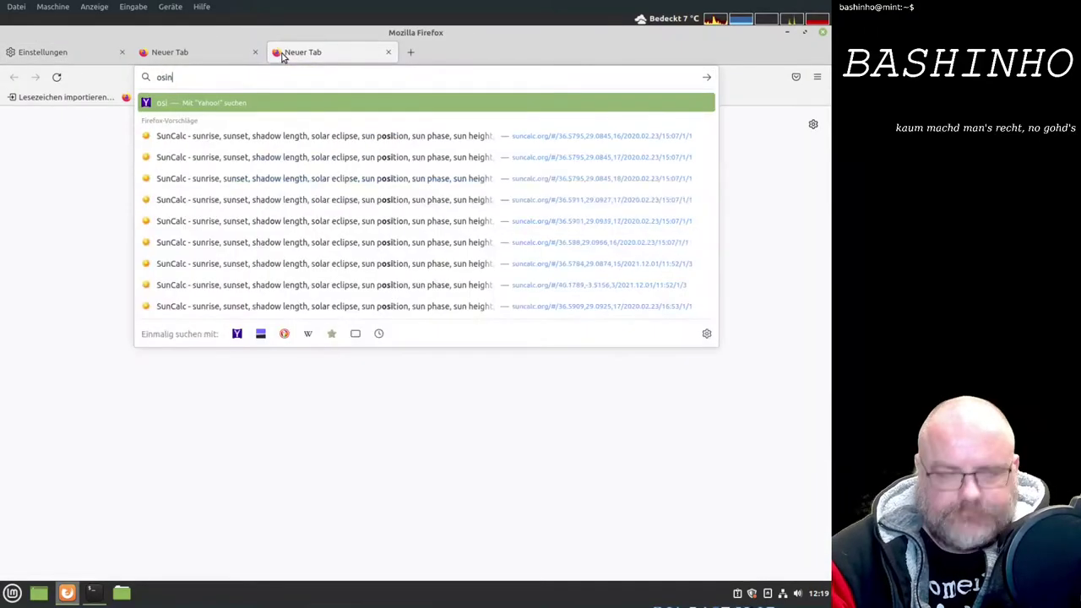
pyautogui.write(' start.me')
pyautogui.press('Return')
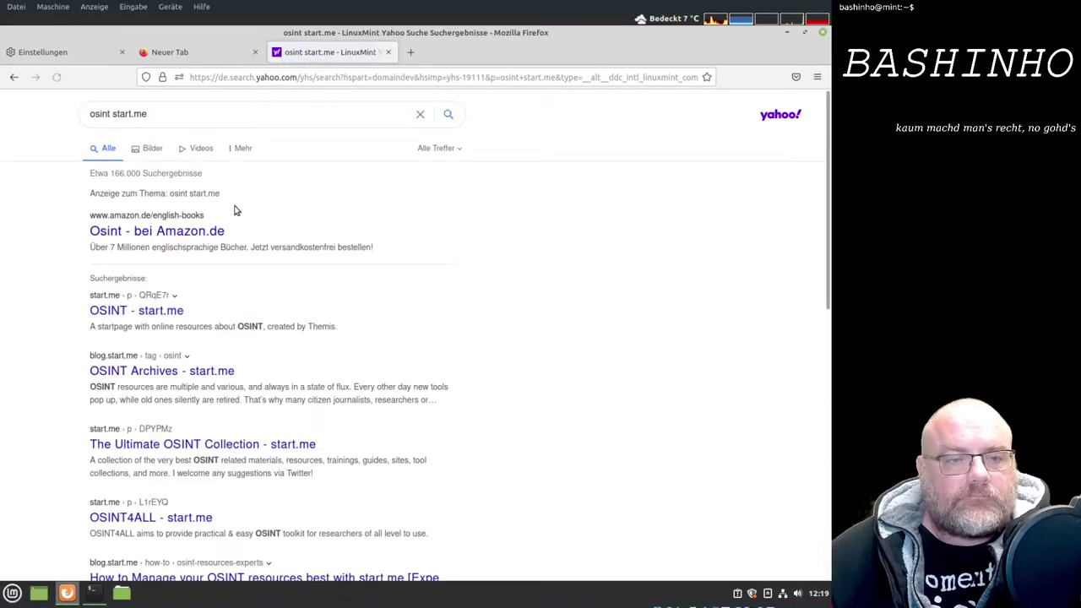
pyautogui.scroll(-5, 285, 274)
pyautogui.scroll(-5, 345, 270)
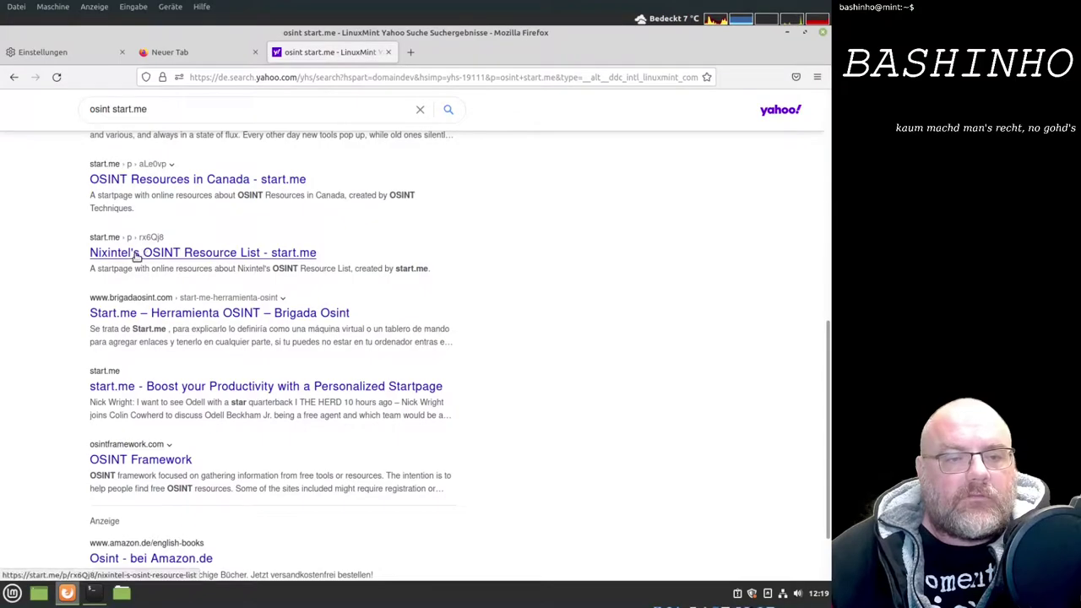
pyautogui.click(135, 253)
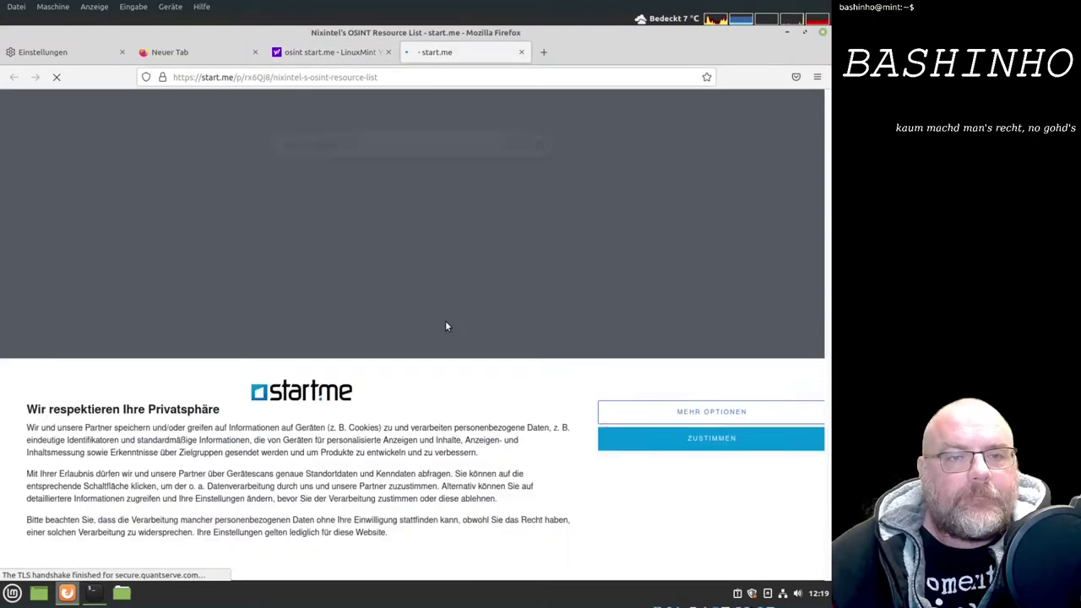
# Accept the cookie notice, browse the list, and select the page's web address
pyautogui.click(629, 438)
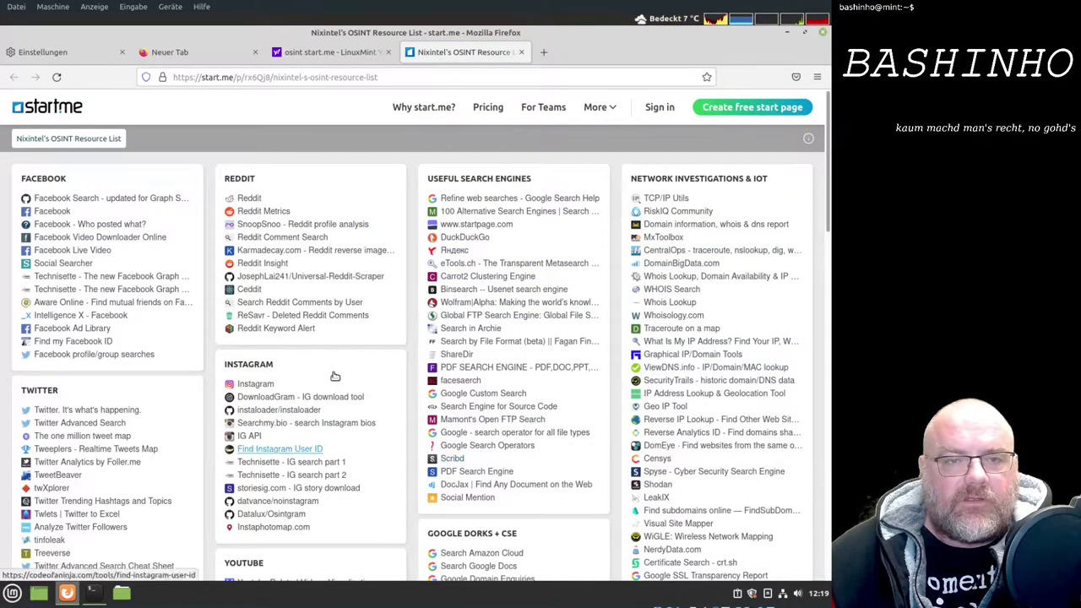
pyautogui.scroll(-1, 353, 431)
pyautogui.scroll(-10, 353, 431)
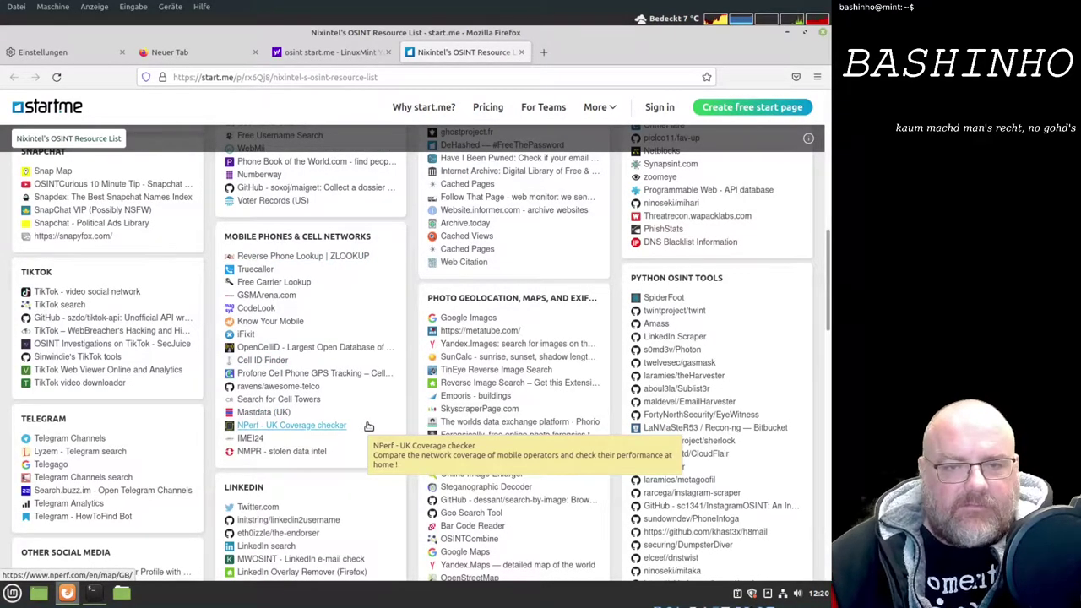
pyautogui.scroll(-2, 388, 415)
pyautogui.scroll(-4, 388, 414)
pyautogui.scroll(-3, 389, 415)
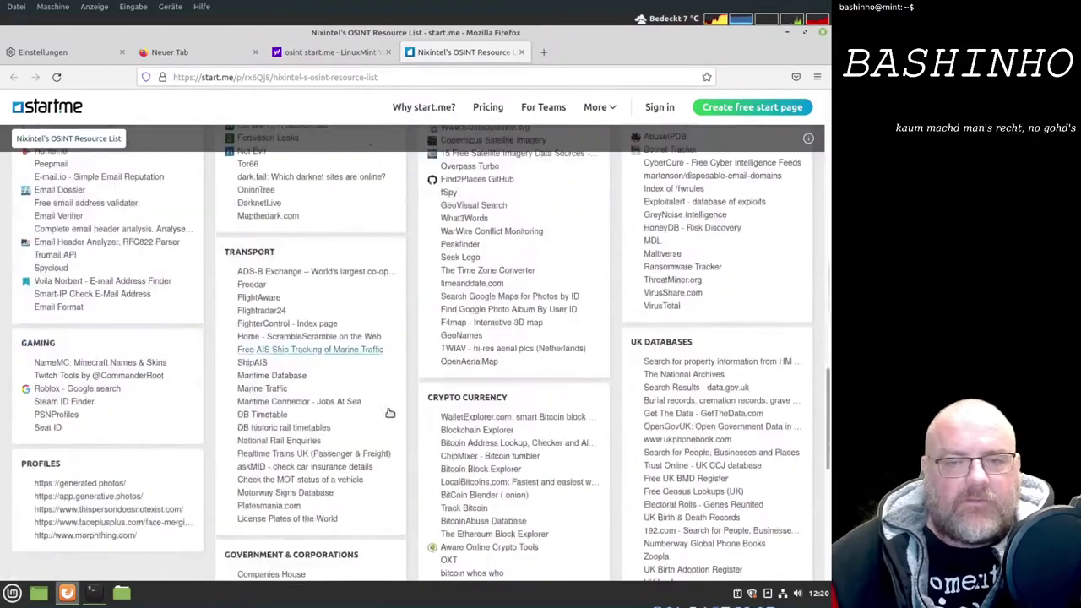
pyautogui.click(182, 76)
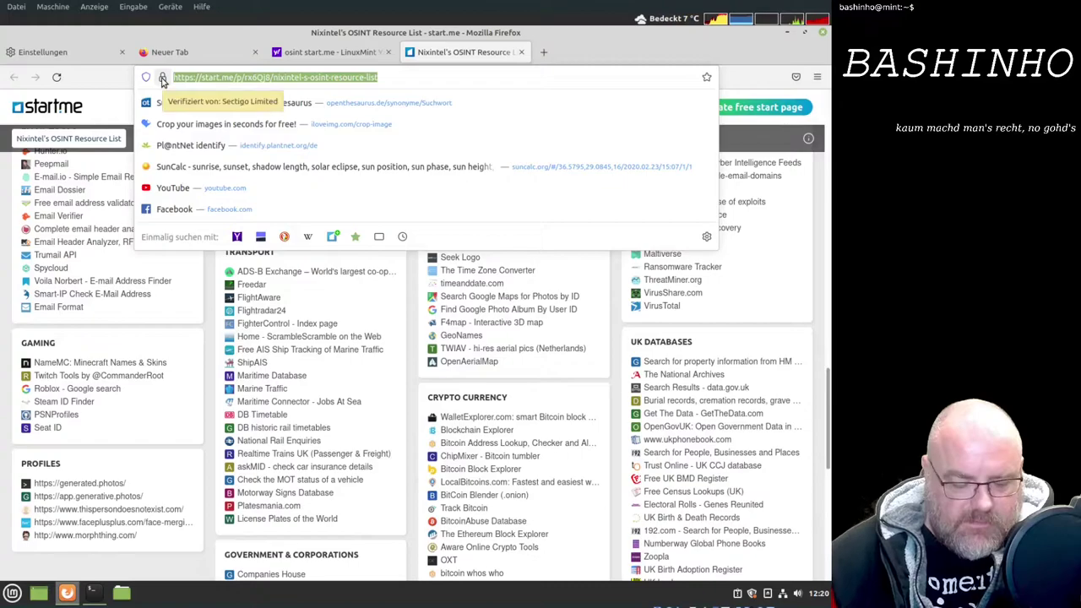
pyautogui.click(74, 58)
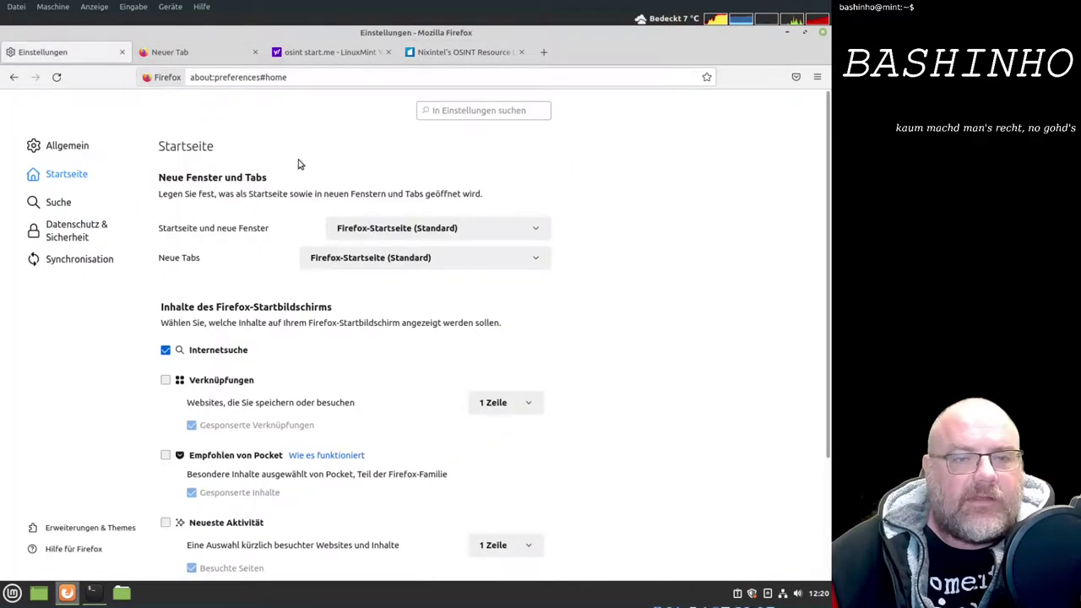
pyautogui.click(481, 229)
pyautogui.click(451, 263)
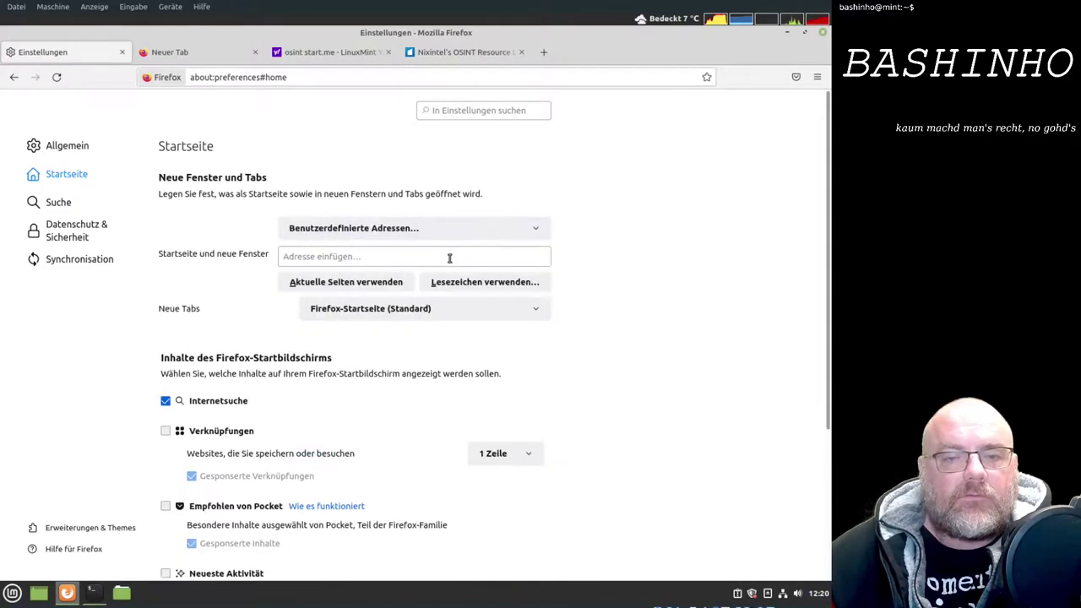
pyautogui.click(394, 259)
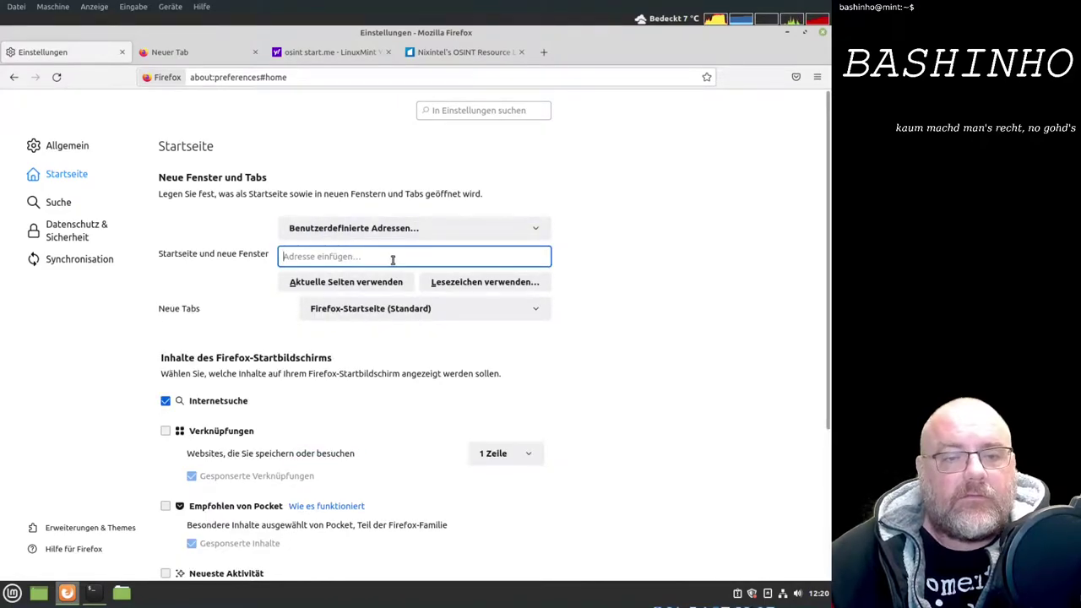
pyautogui.write('https://start.me/p/rx6Qj8/nixintel-s-osint-resource-list')
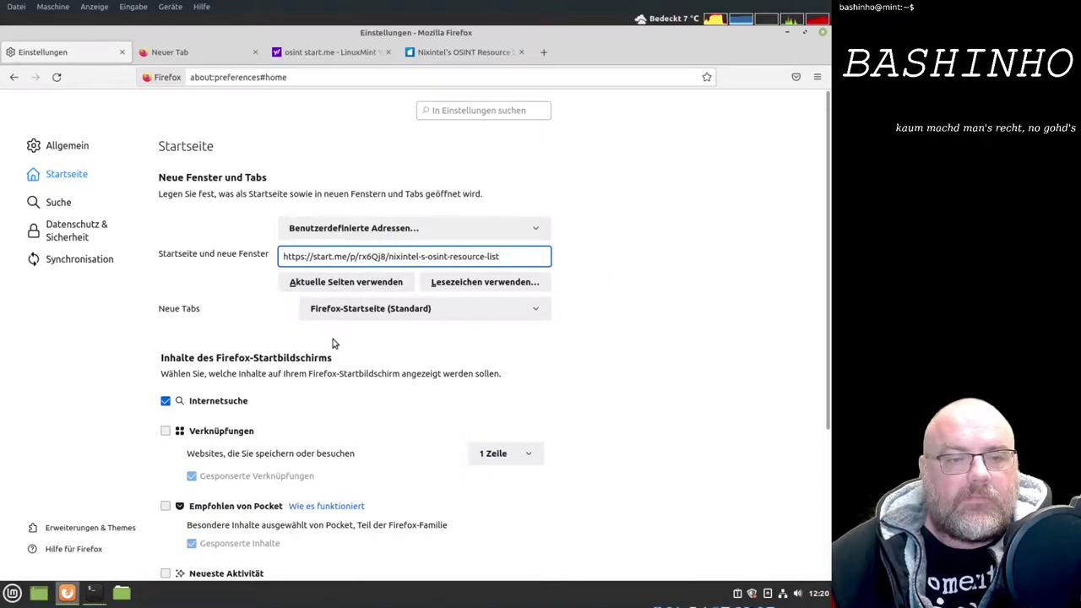
pyautogui.click(477, 318)
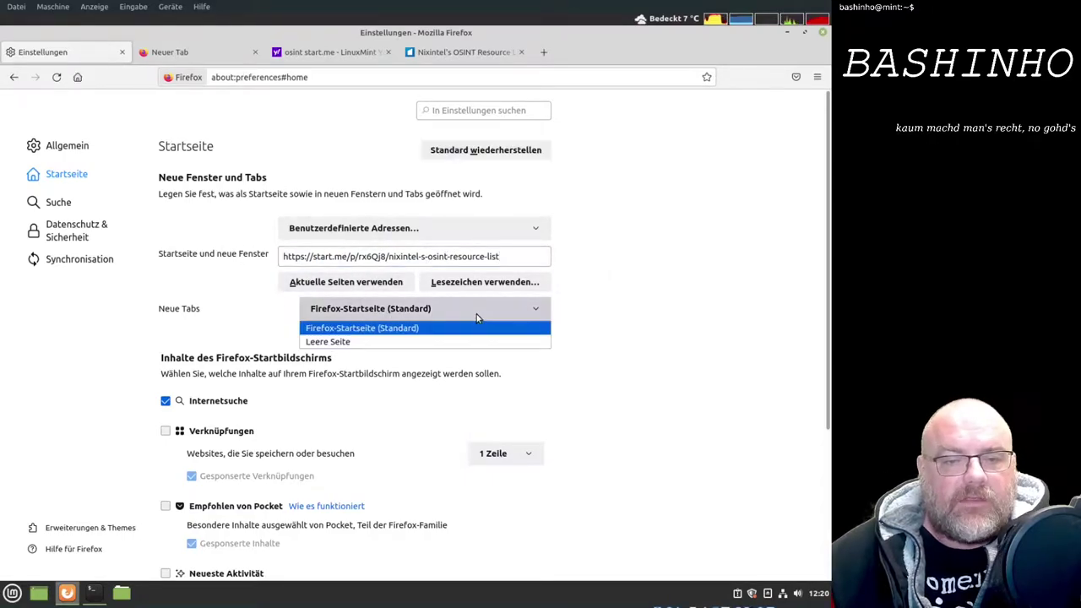
pyautogui.click(424, 342)
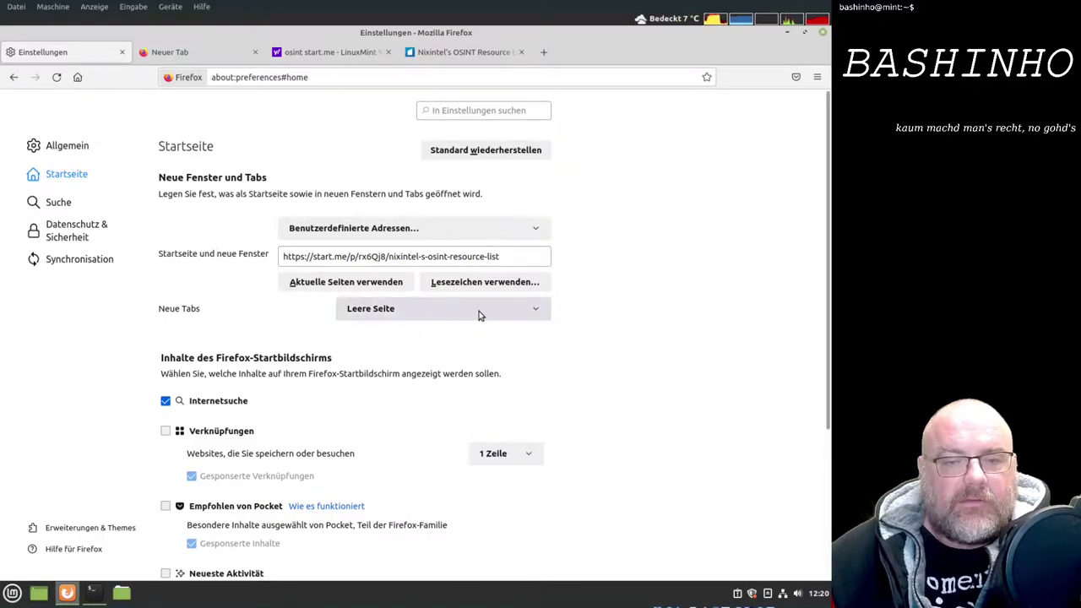
pyautogui.click(480, 316)
pyautogui.click(433, 329)
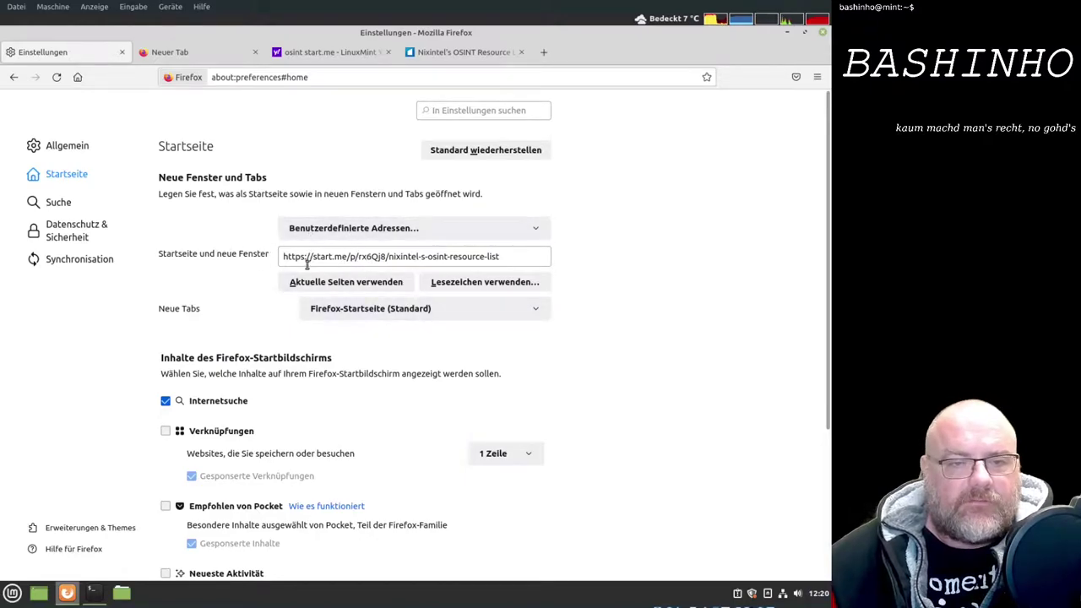
pyautogui.scroll(-1, 355, 362)
pyautogui.scroll(-2, 354, 361)
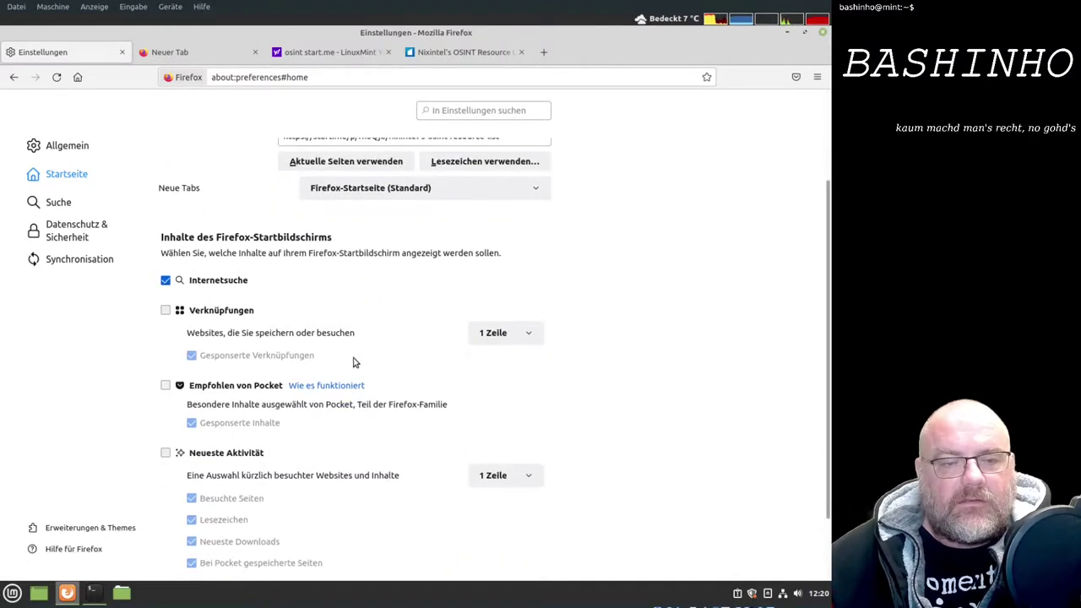
pyautogui.scroll(-2, 355, 361)
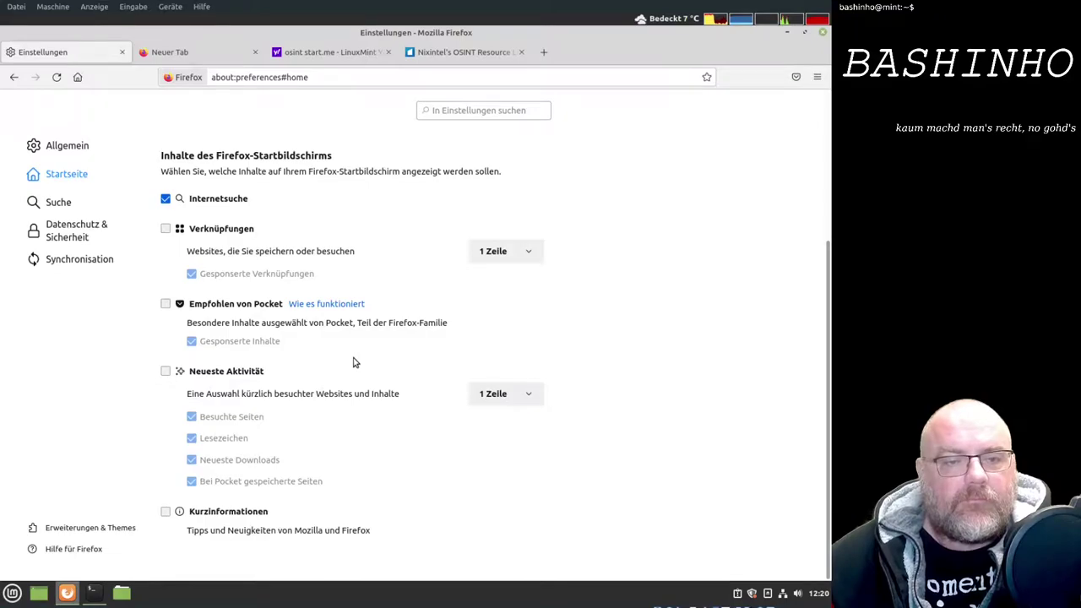
pyautogui.scroll(5, 355, 361)
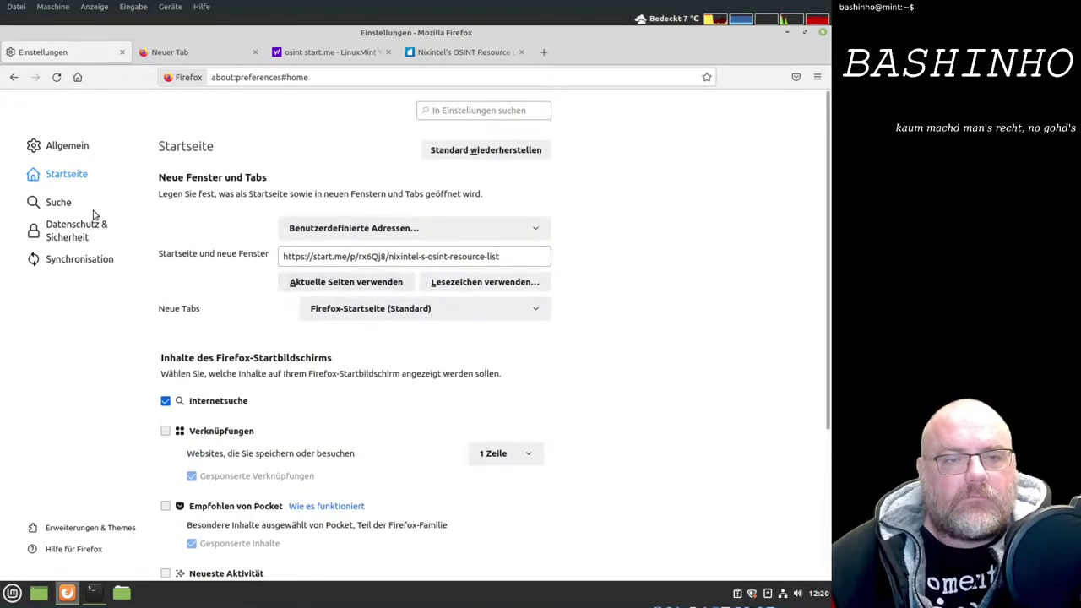
# Show the Suche settings down to the Suchmaschinen-Schlüsselwörter keyword table
pyautogui.click(85, 207)
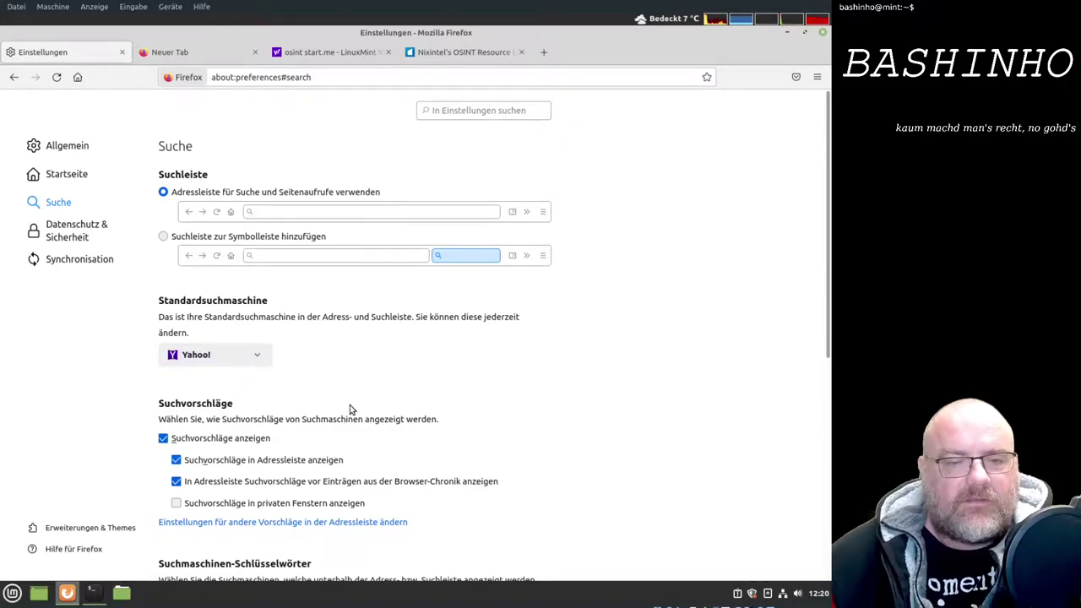
pyautogui.scroll(-4, 332, 409)
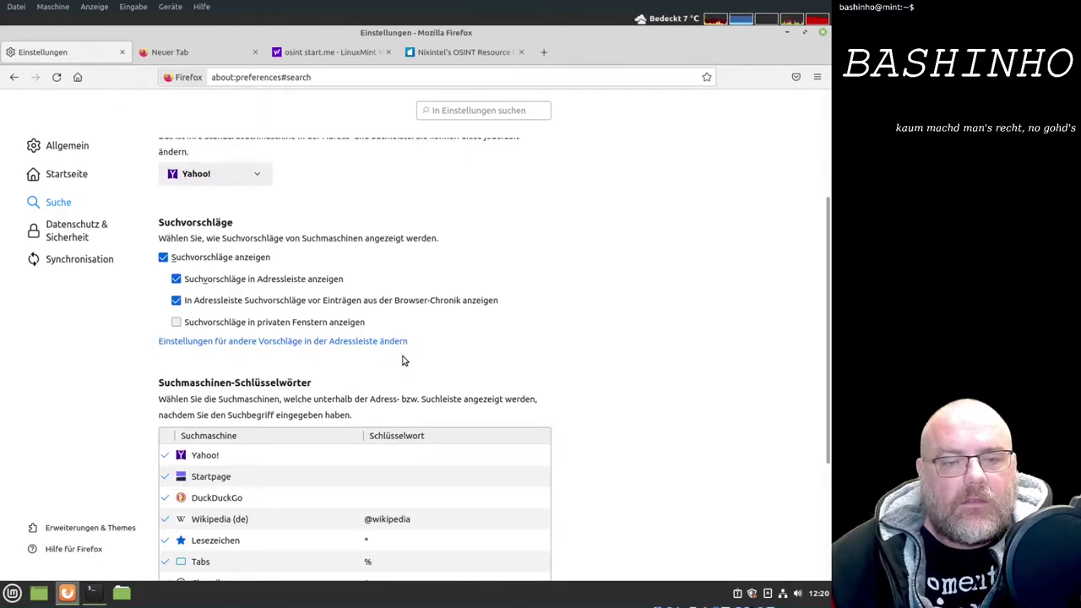
pyautogui.scroll(-2, 402, 361)
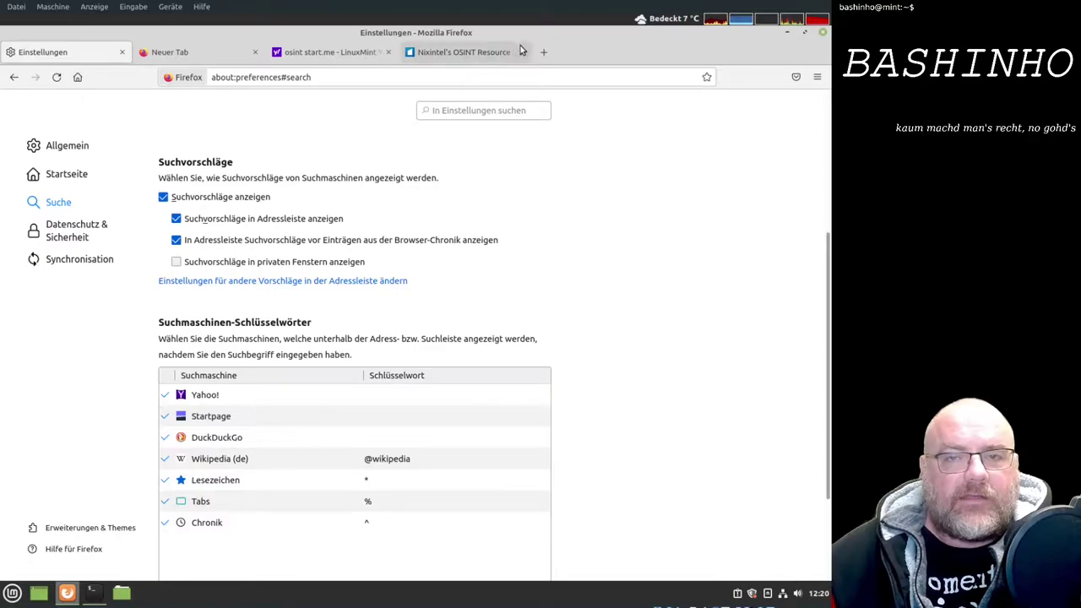
# Preview address-bar suggestions for 'st' in a new tab, then return to Einstellungen
pyautogui.click(545, 54)
pyautogui.write('s')
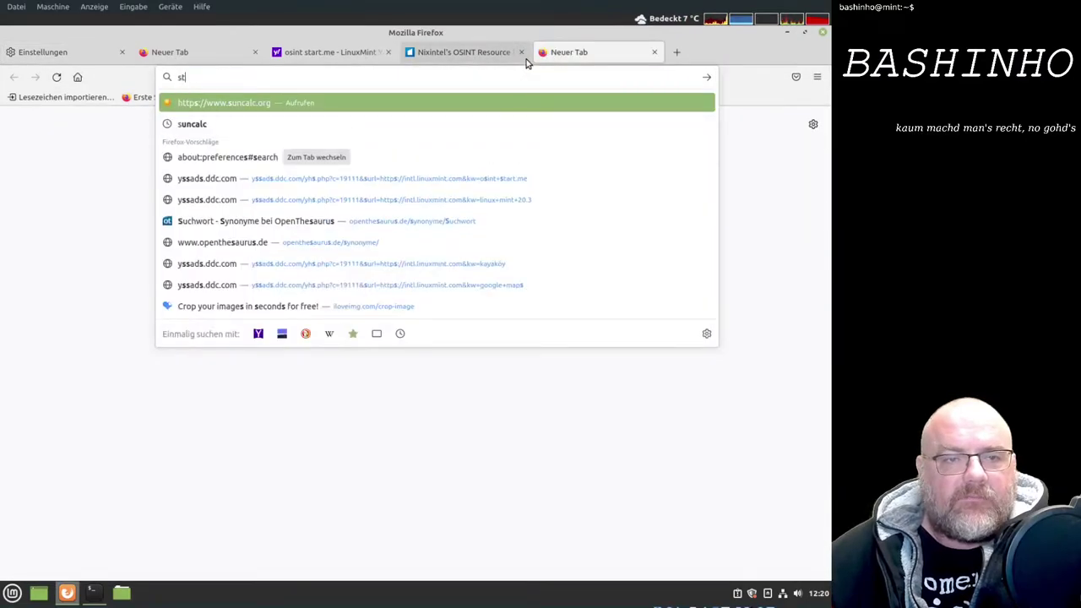
pyautogui.write('t')
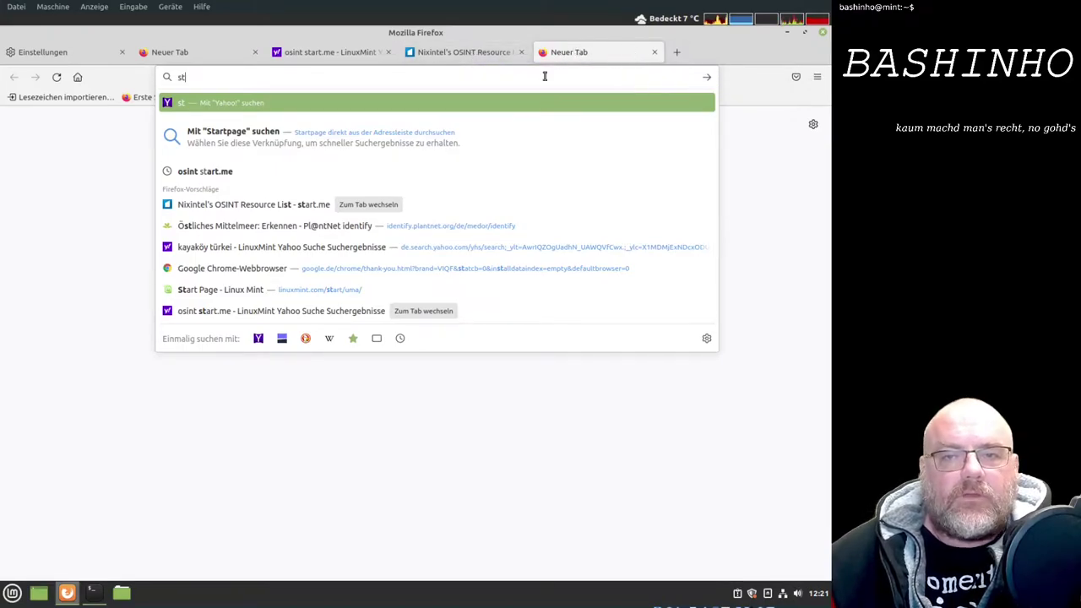
pyautogui.click(780, 212)
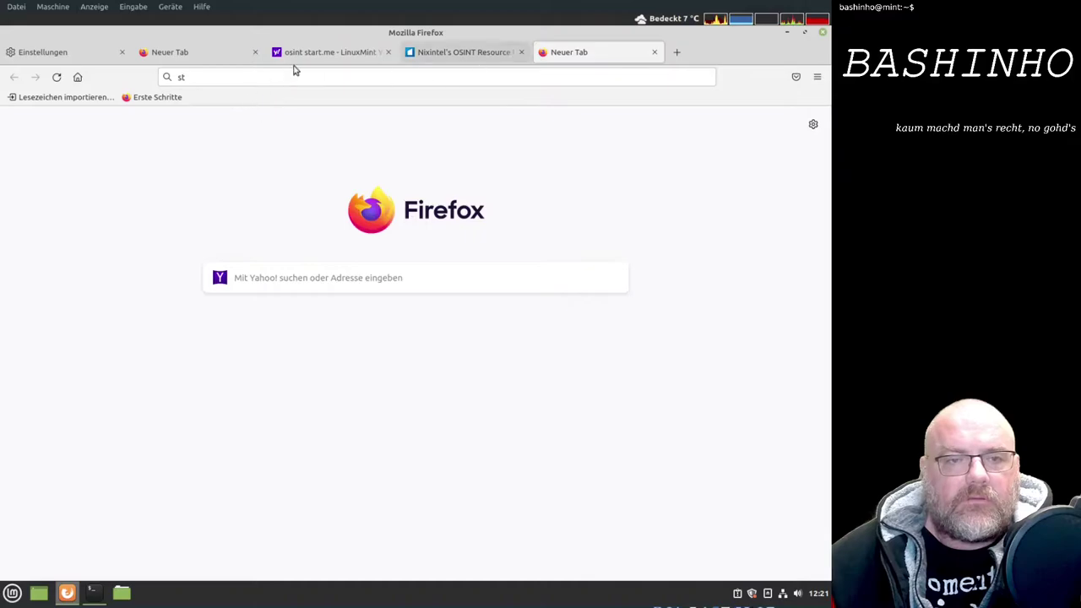
pyautogui.click(31, 52)
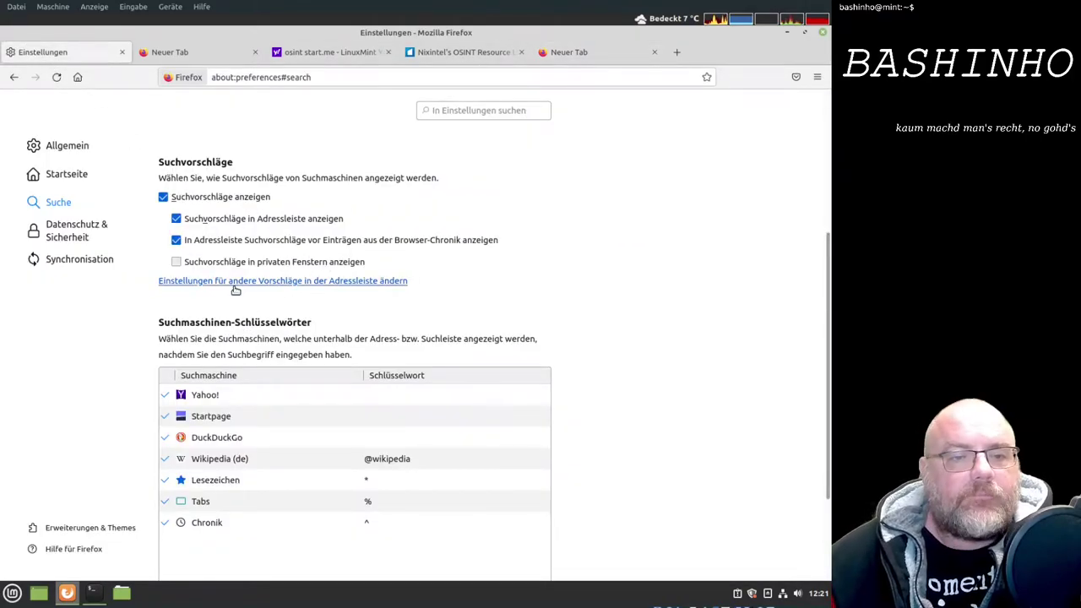
# Uncheck 'Suchvorschläge anzeigen', greying out the three dependent suggestion options
pyautogui.scroll(-2, 241, 311)
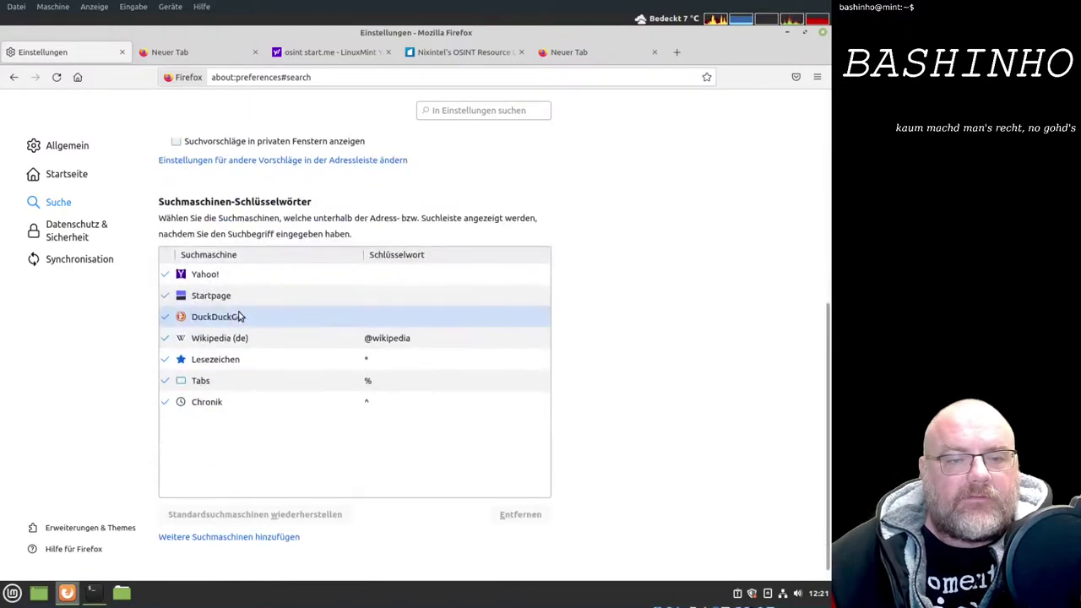
pyautogui.scroll(3, 245, 306)
pyautogui.scroll(4, 249, 300)
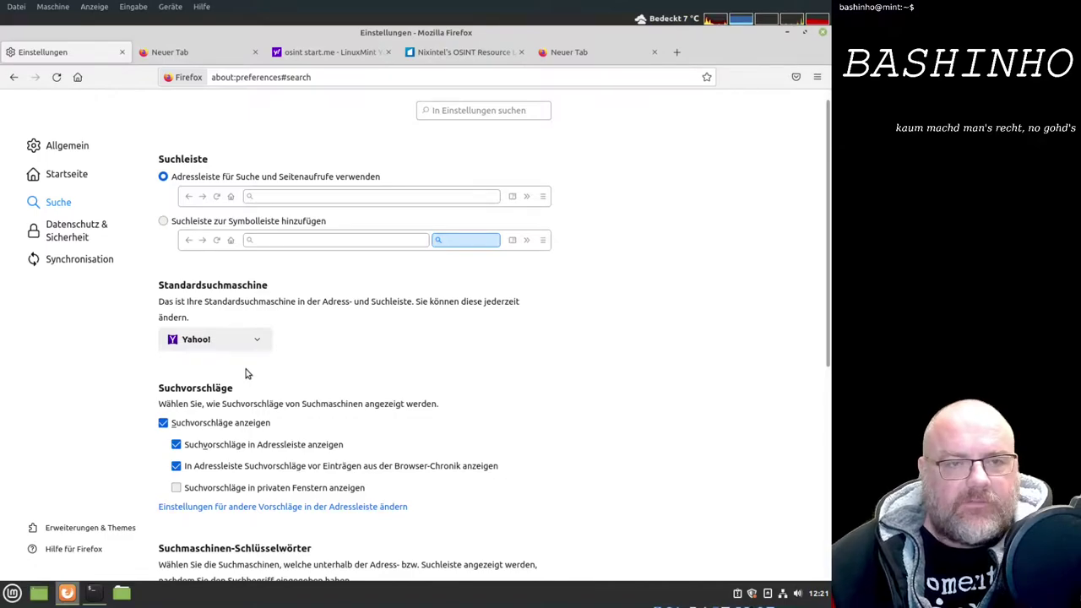
pyautogui.click(163, 423)
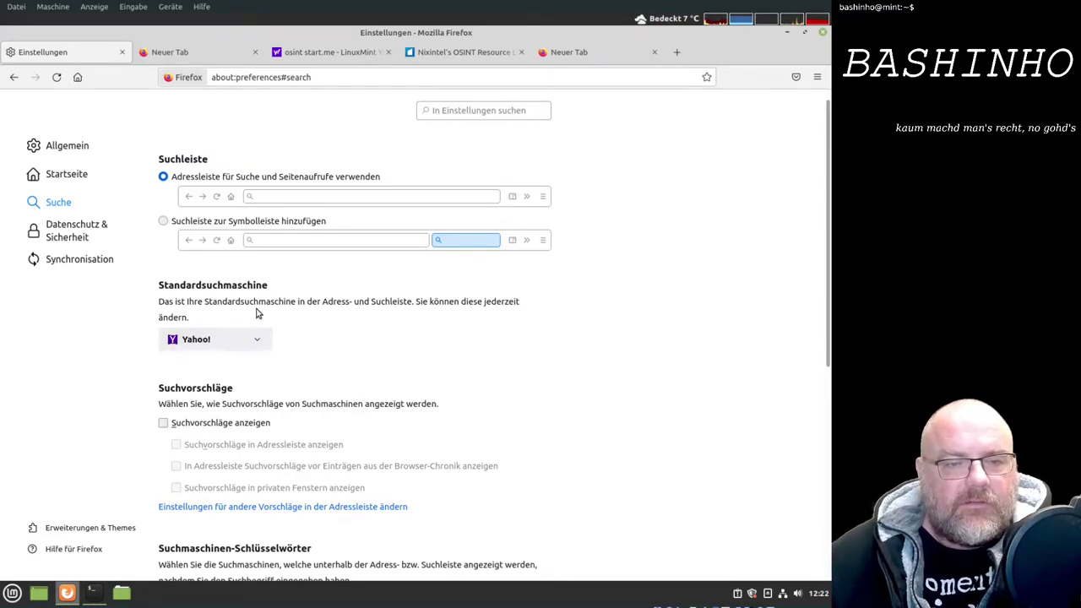
# Choose Startpage instead of Yahoo! as the Standardsuchmaschine
pyautogui.click(238, 342)
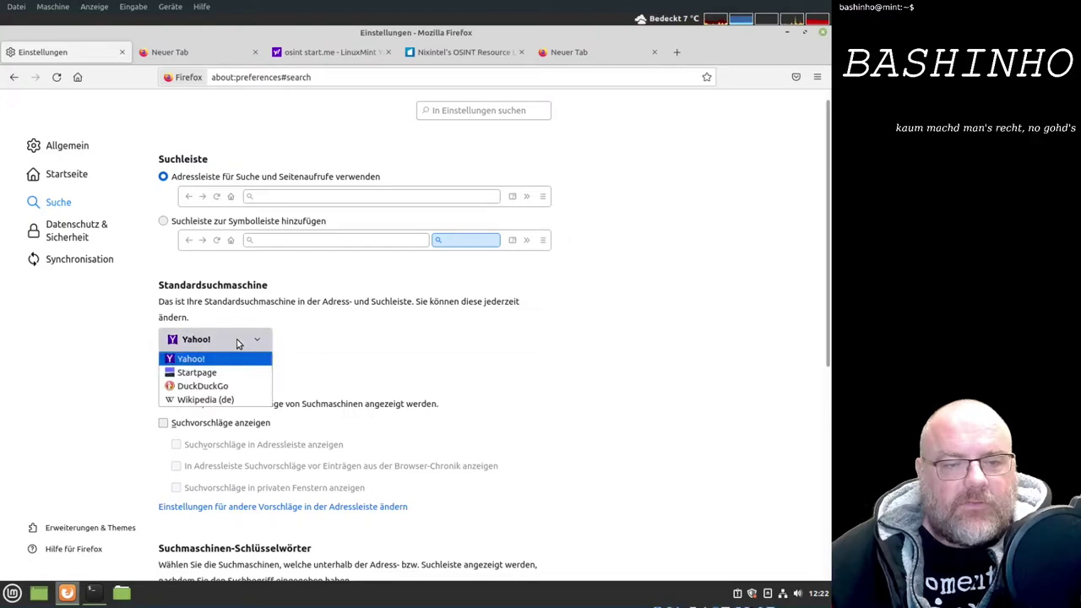
pyautogui.click(237, 342)
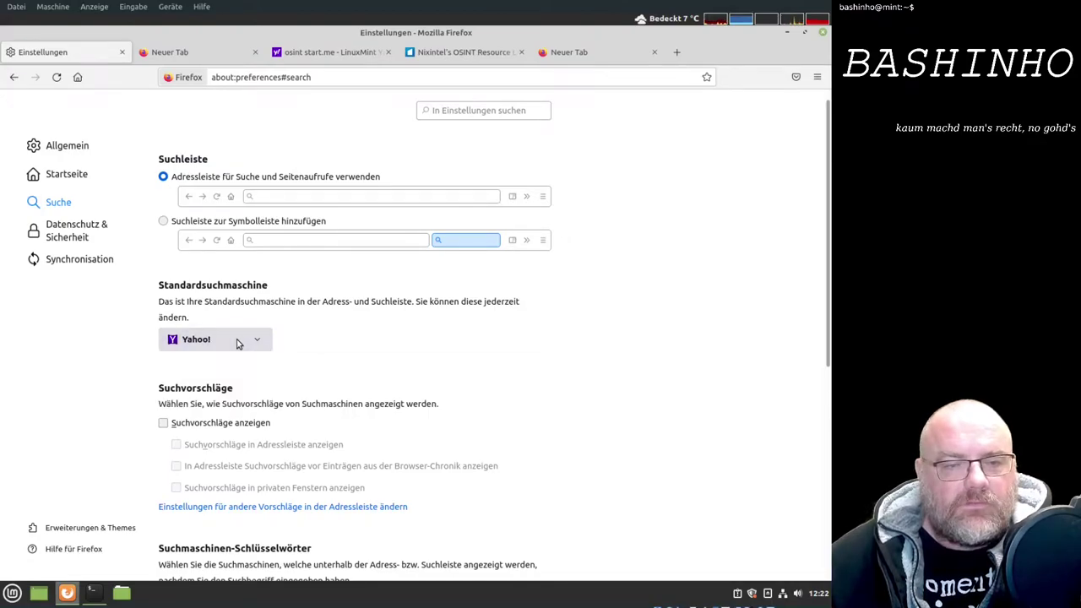
pyautogui.scroll(-4, 338, 359)
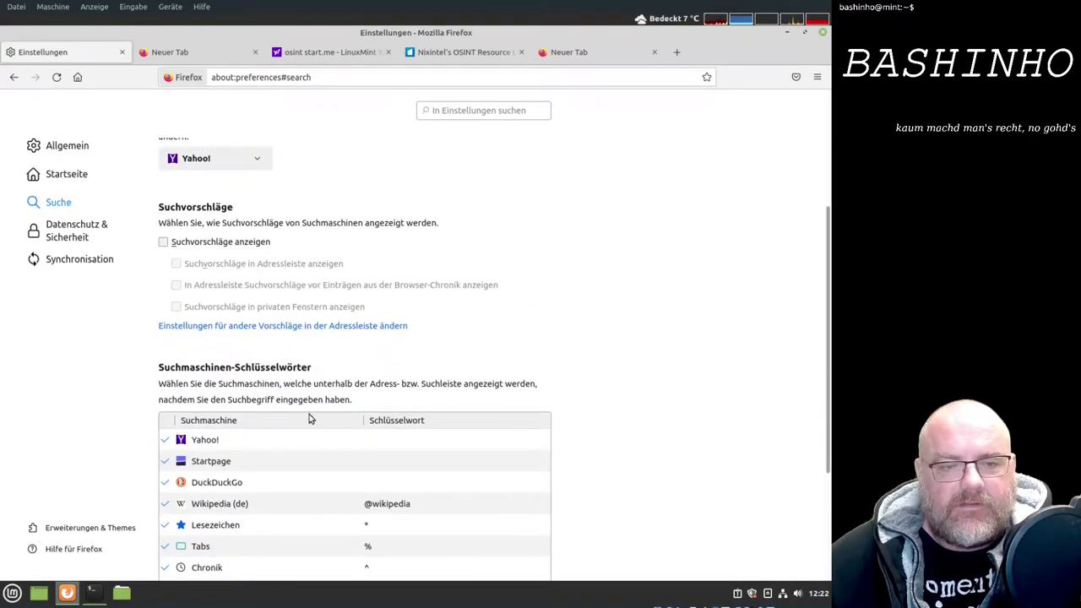
pyautogui.scroll(-4, 296, 403)
pyautogui.scroll(4, 296, 403)
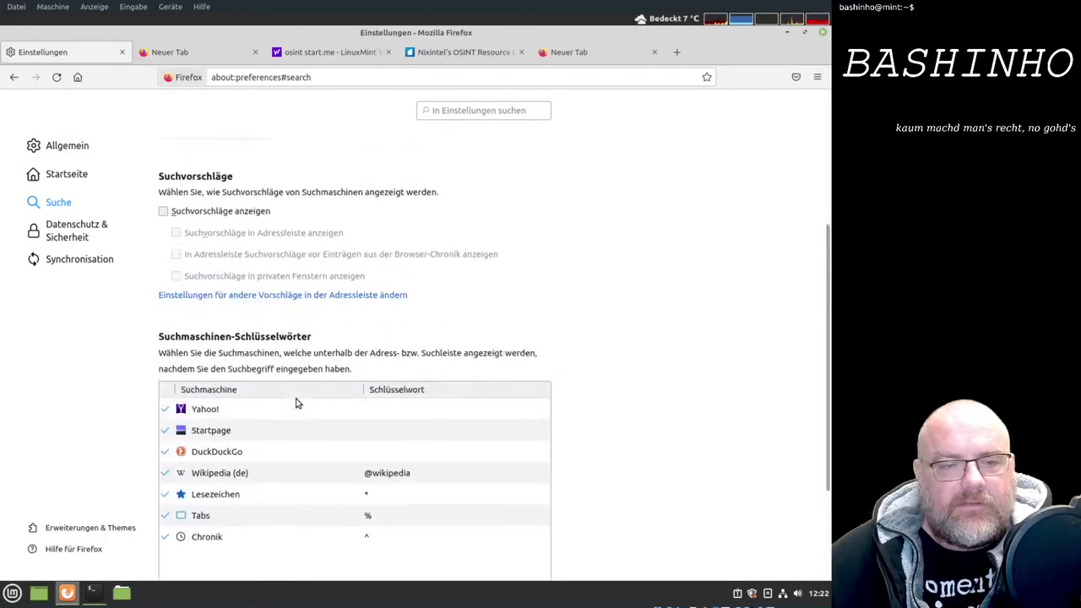
pyautogui.click(248, 158)
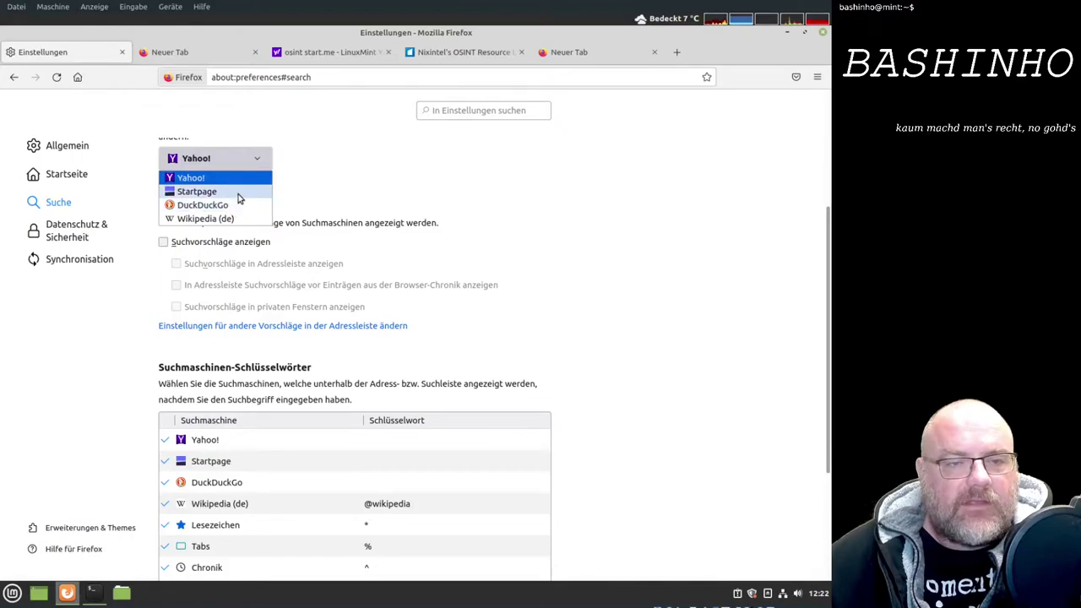
pyautogui.click(238, 192)
pyautogui.scroll(-4, 338, 375)
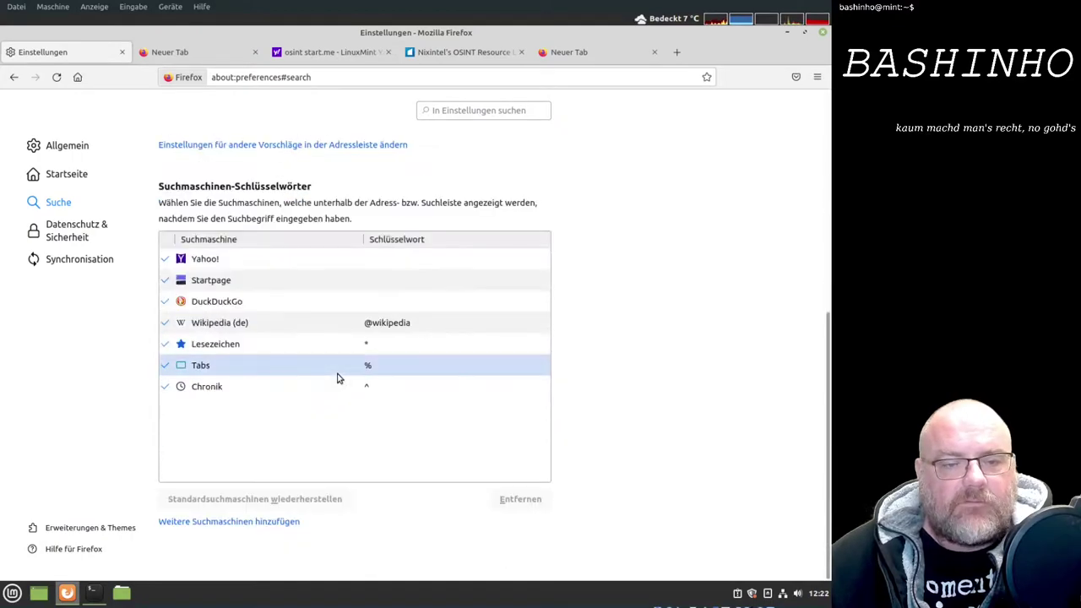
# Open the add-ons page for finding more search engines and browse it
pyautogui.click(239, 530)
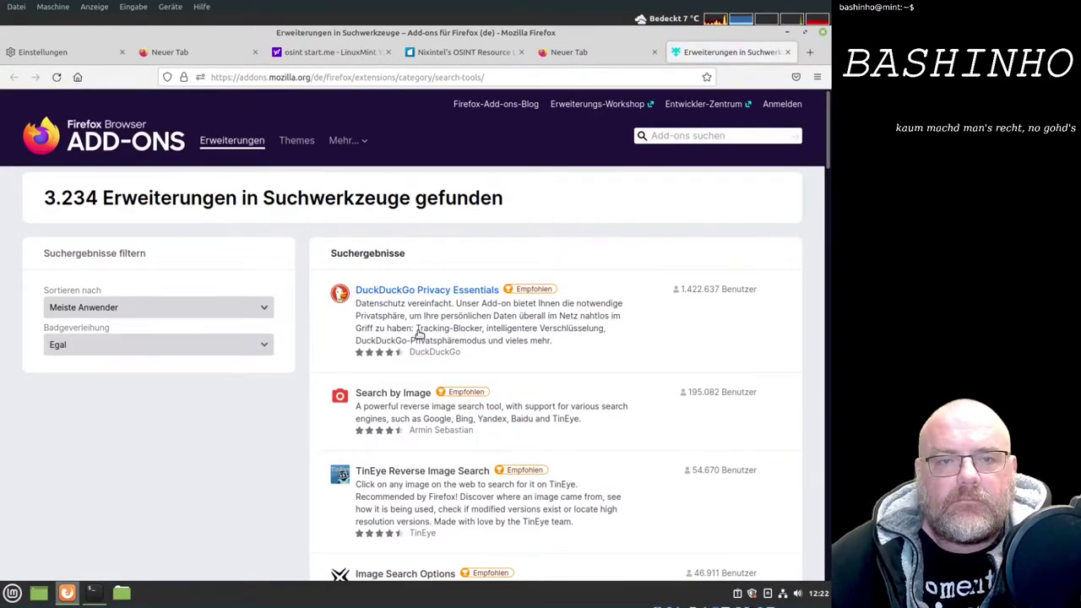
pyautogui.scroll(-3, 419, 334)
pyautogui.scroll(-3, 419, 334)
pyautogui.scroll(-2, 419, 335)
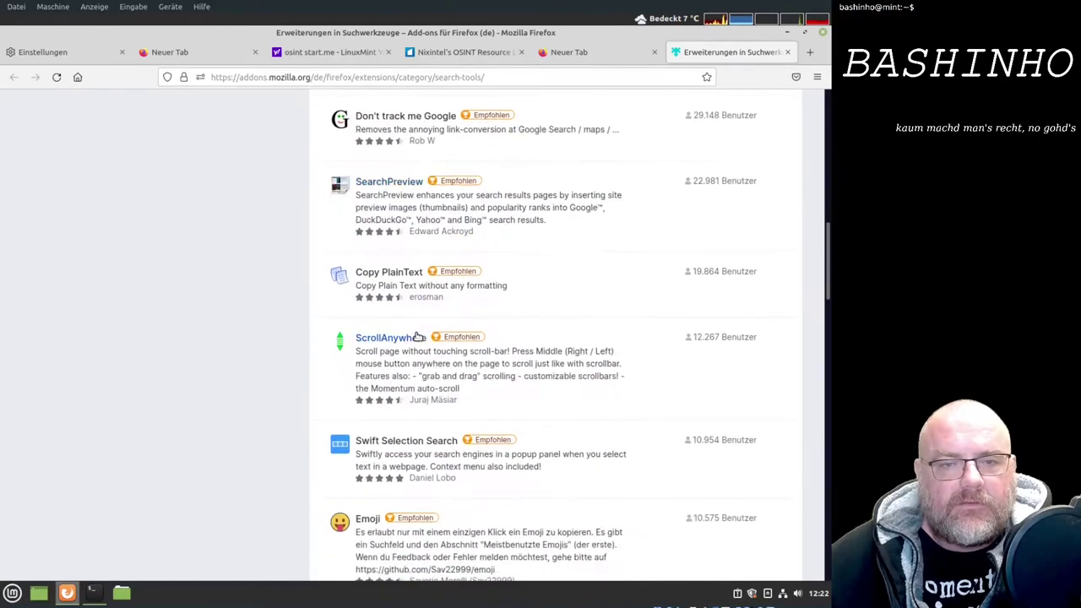
pyautogui.scroll(3, 523, 211)
pyautogui.scroll(6, 522, 211)
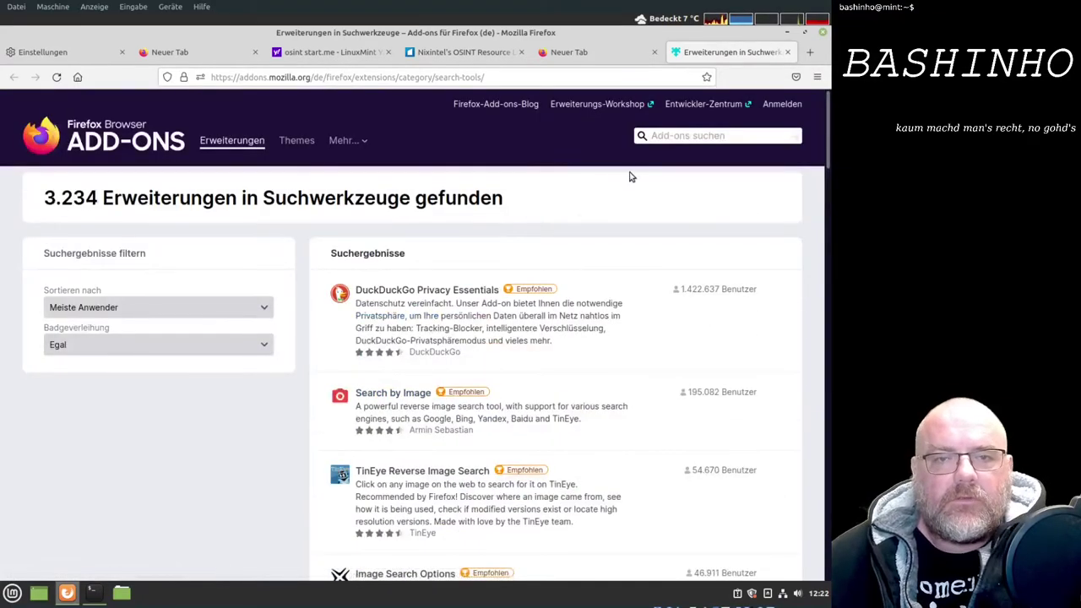
# Search the add-ons for 'google', then switch back to the other tab
pyautogui.click(657, 136)
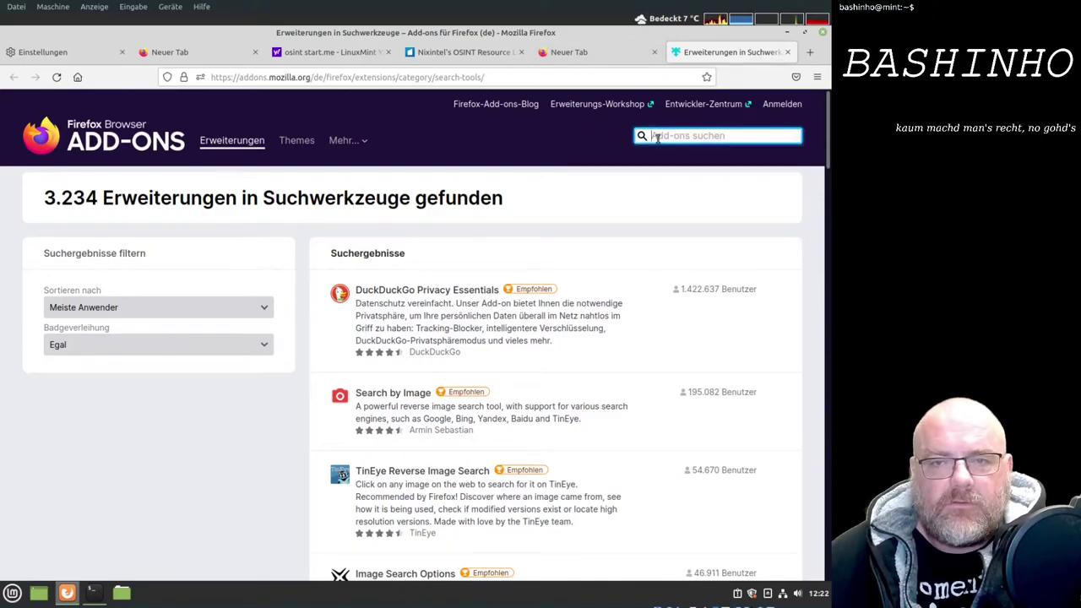
pyautogui.write('google')
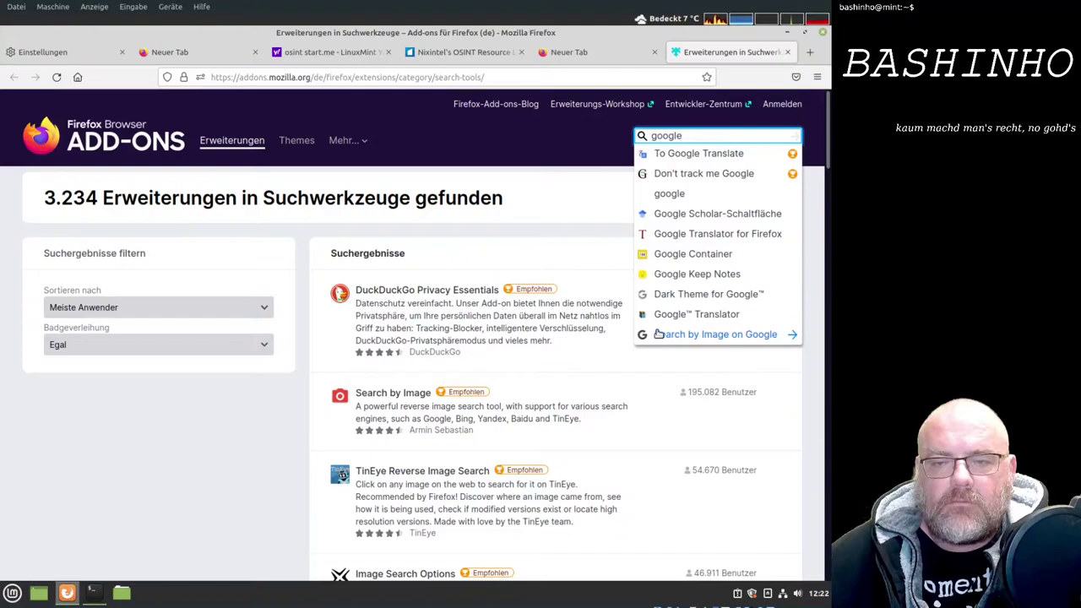
pyautogui.scroll(-2, 657, 333)
pyautogui.scroll(2, 659, 329)
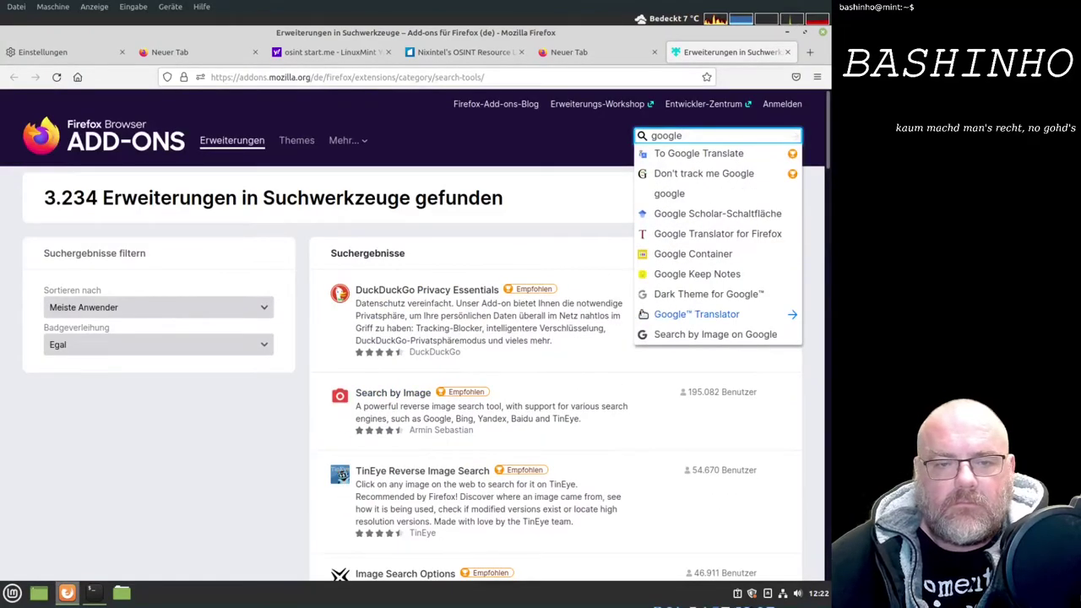
pyautogui.click(515, 219)
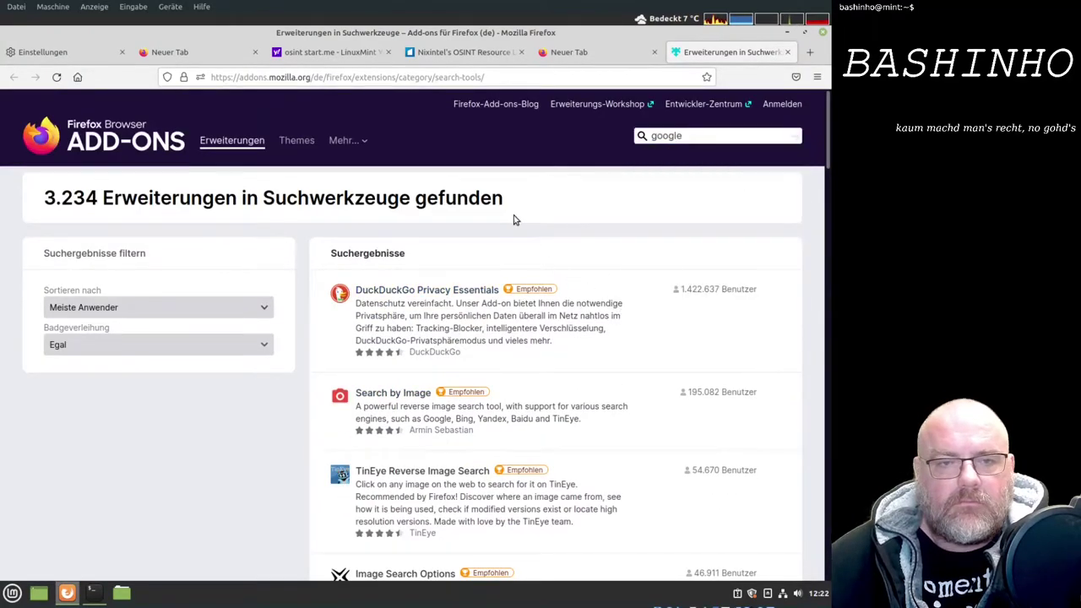
pyautogui.click(601, 46)
# Search 'linux mint firefox search engine' and open the Search Engines - Linux Mint result
pyautogui.click(56, 49)
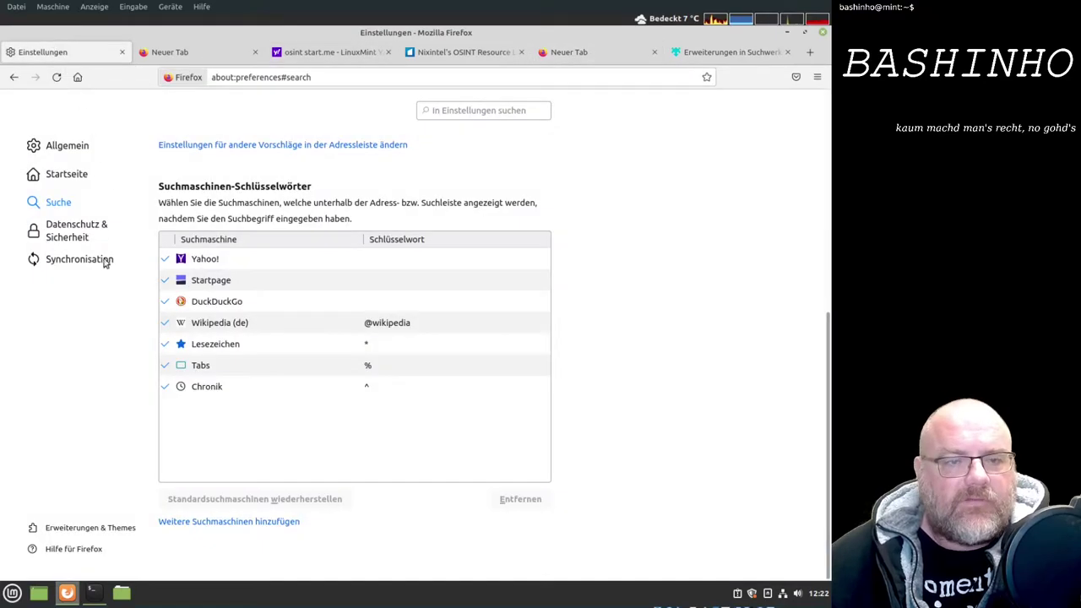
pyautogui.click(203, 522)
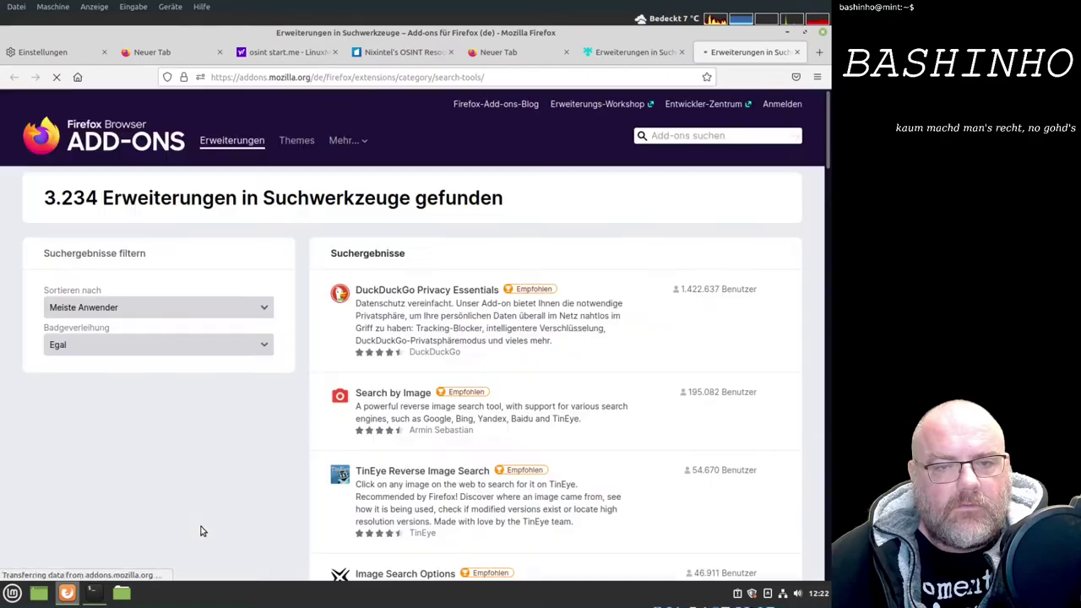
pyautogui.click(510, 77)
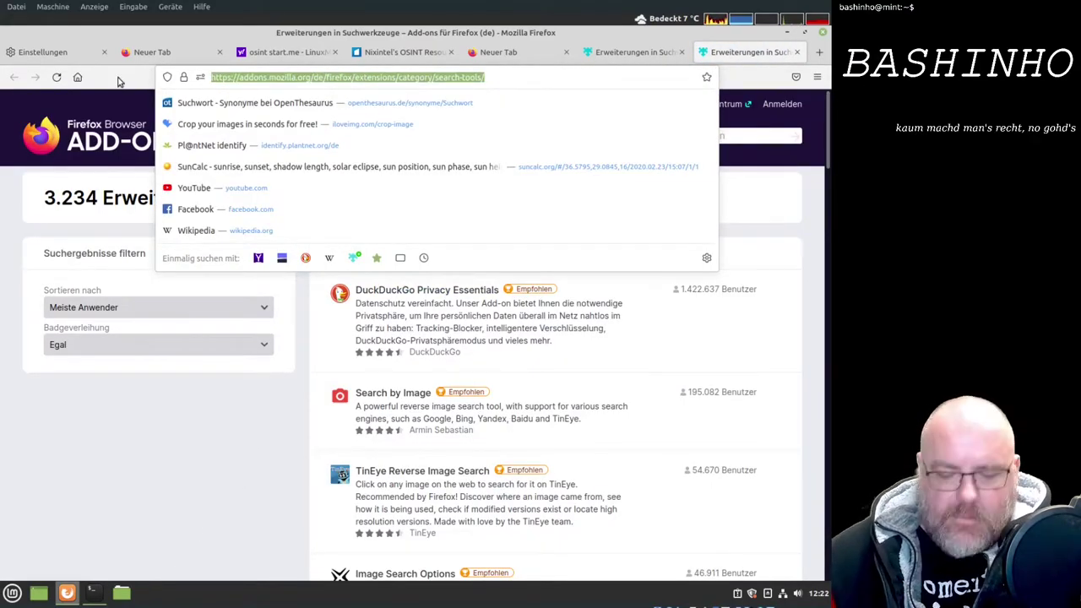
pyautogui.write('linux mint fi')
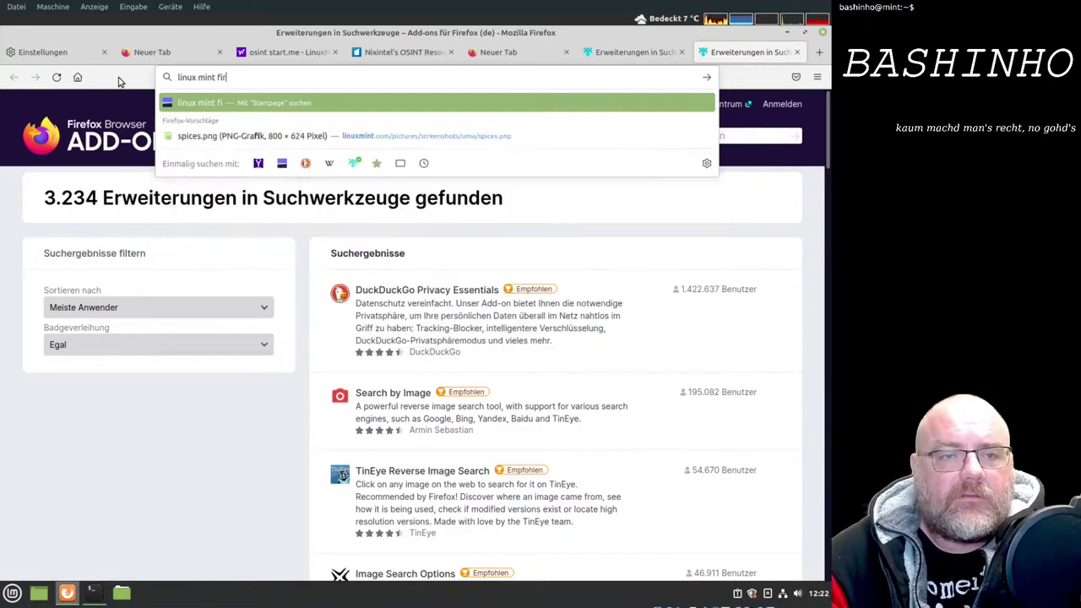
pyautogui.write('refox suc')
pyautogui.press('BackSpace')
pyautogui.press('BackSpace')
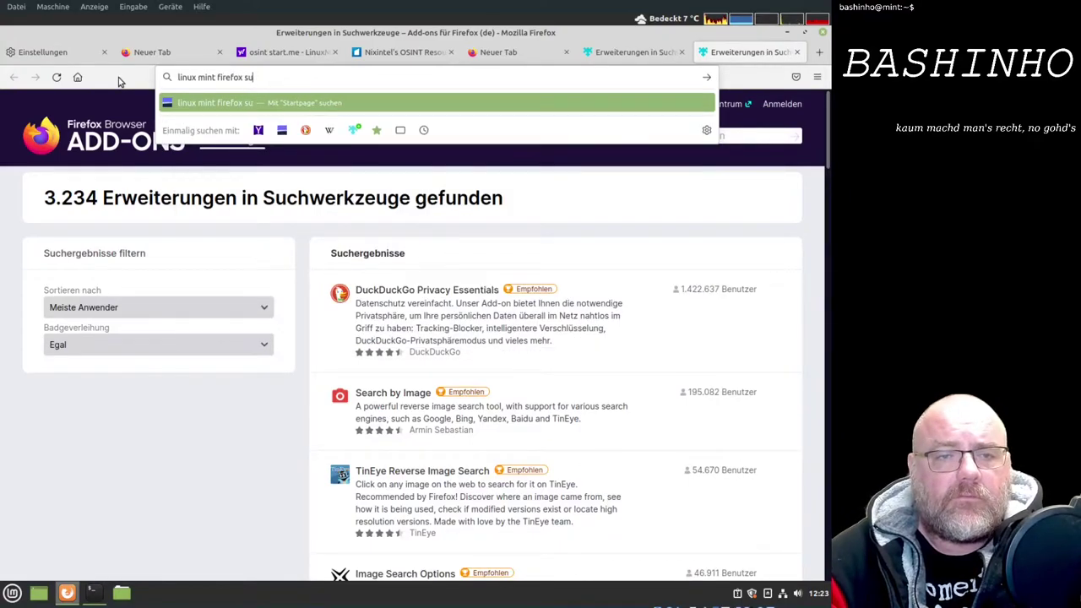
pyautogui.write('earch engine')
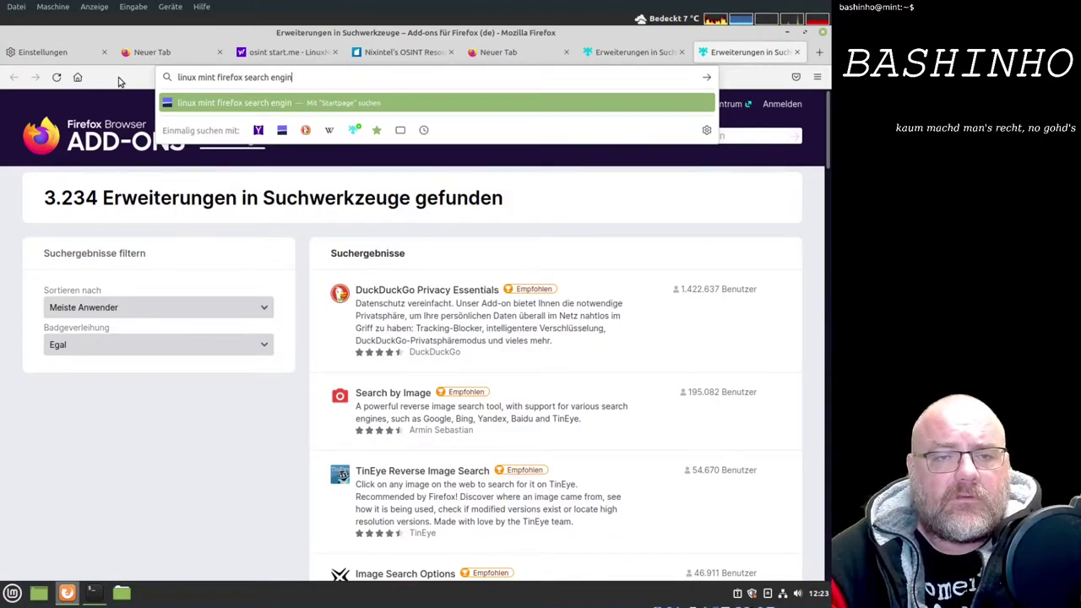
pyautogui.press('Return')
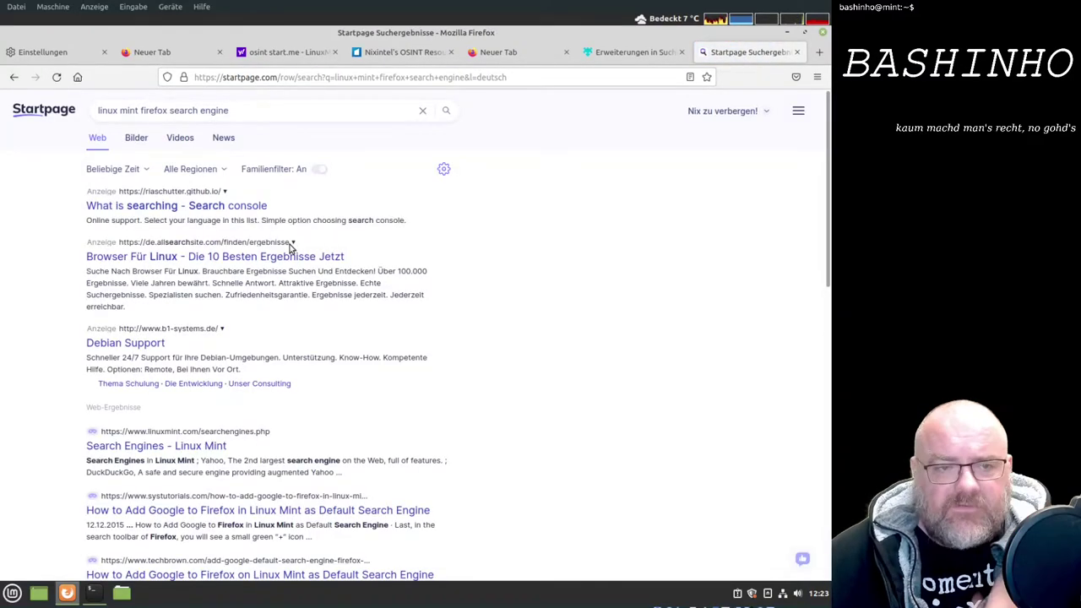
pyautogui.scroll(-3, 261, 358)
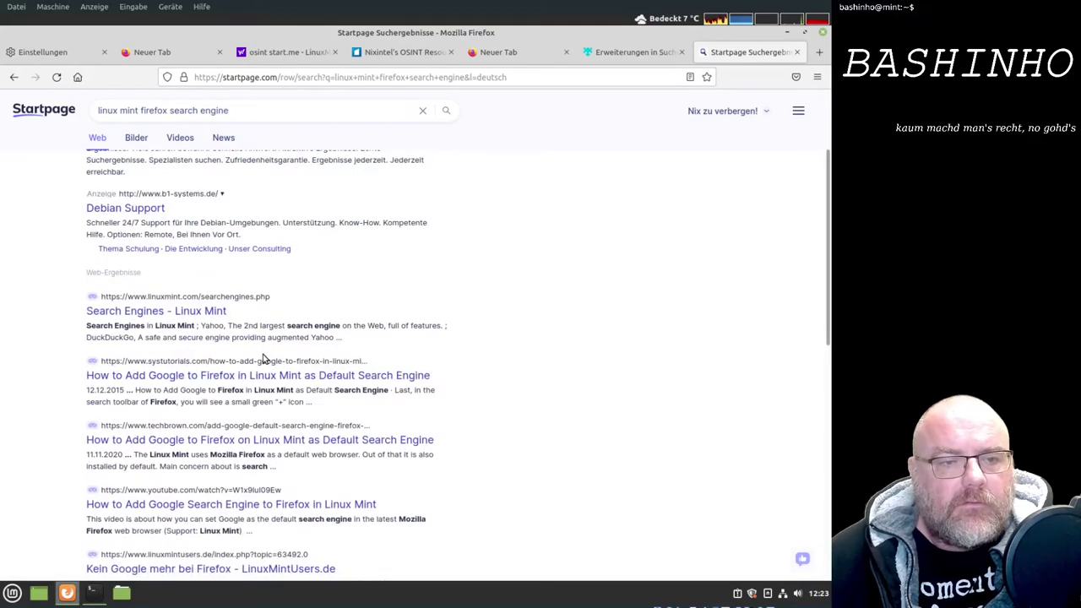
pyautogui.click(193, 311)
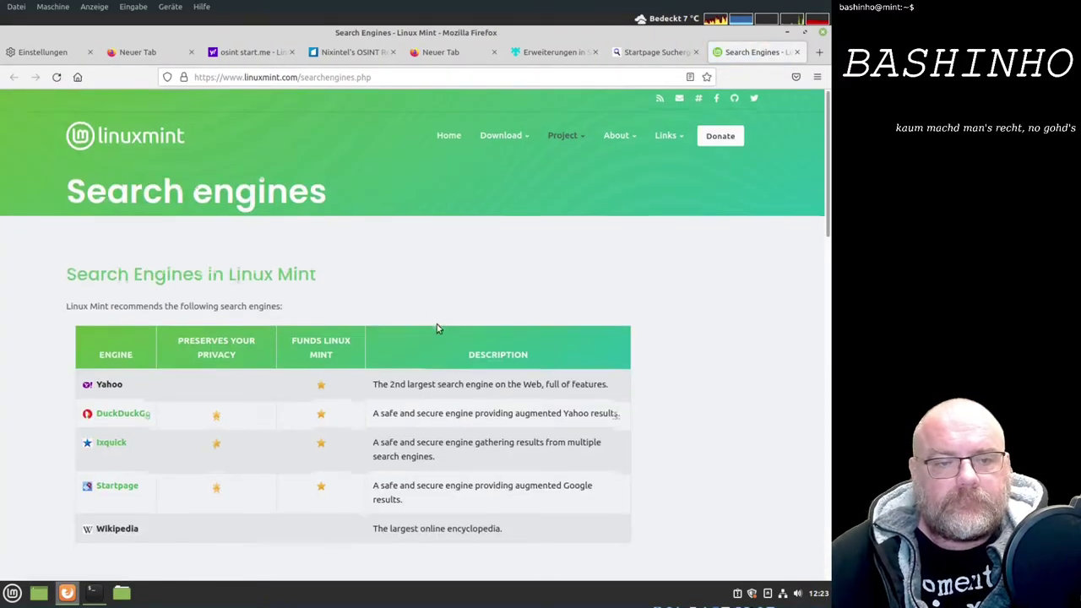
pyautogui.scroll(-5, 436, 329)
pyautogui.scroll(-2, 341, 330)
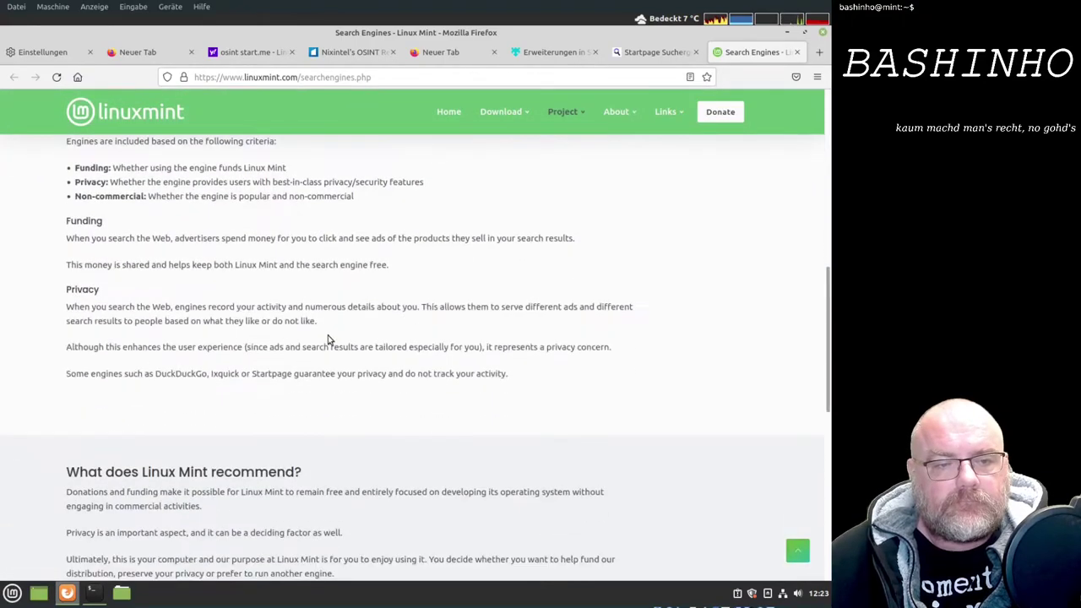
pyautogui.scroll(-5, 329, 340)
pyautogui.scroll(-2, 302, 368)
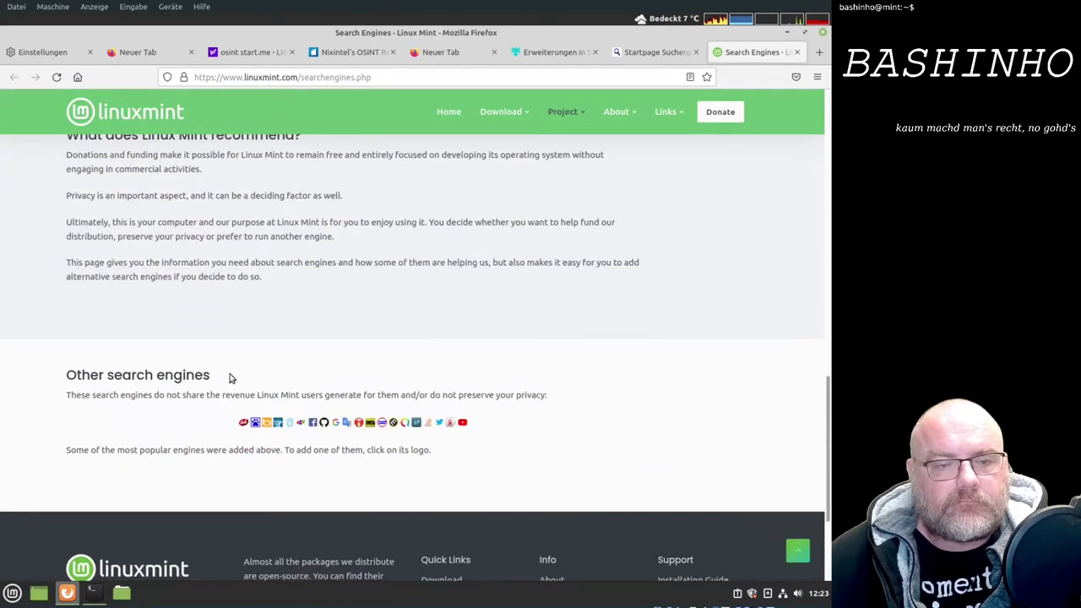
pyautogui.scroll(4, 397, 308)
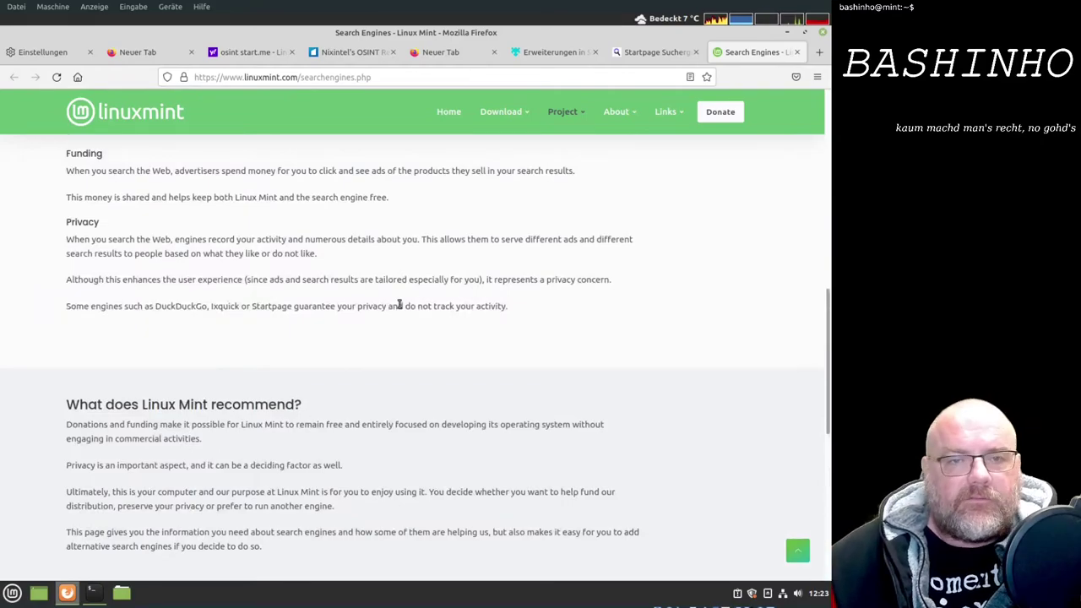
pyautogui.scroll(-3, 403, 310)
pyautogui.scroll(-4, 403, 313)
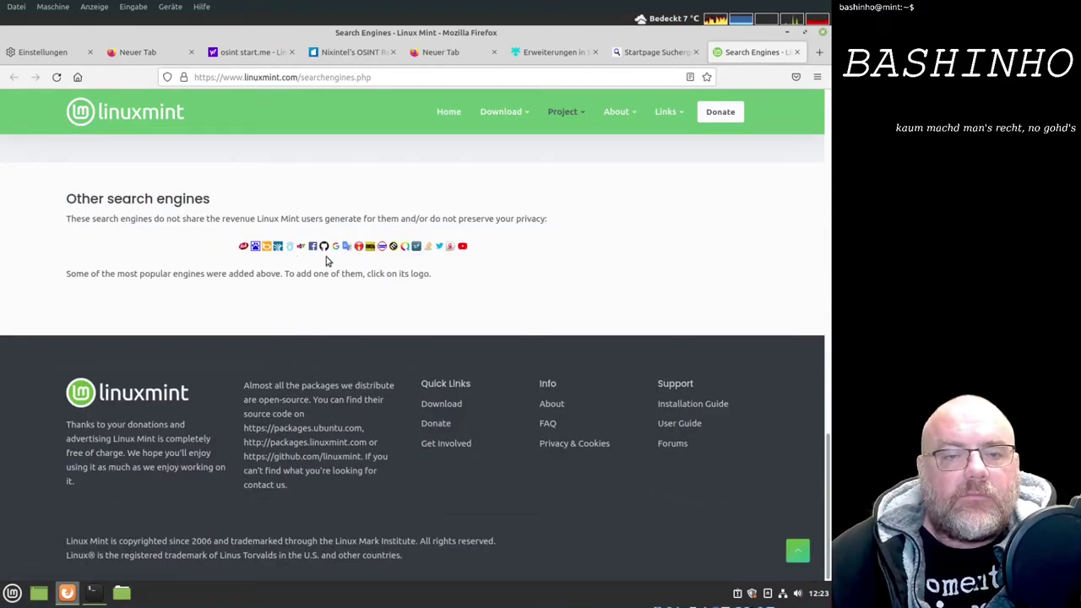
# Open the 'Google in Linux Mint' page and add Google via the address bar's '"Google" hinzufügen' option
pyautogui.click(336, 246)
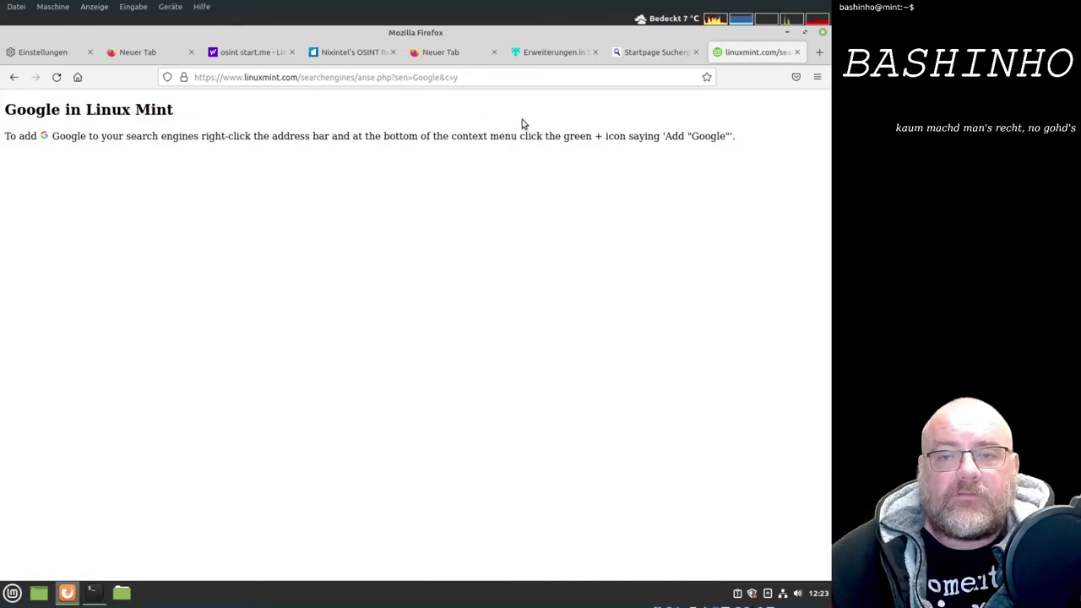
pyautogui.rightClick(479, 80)
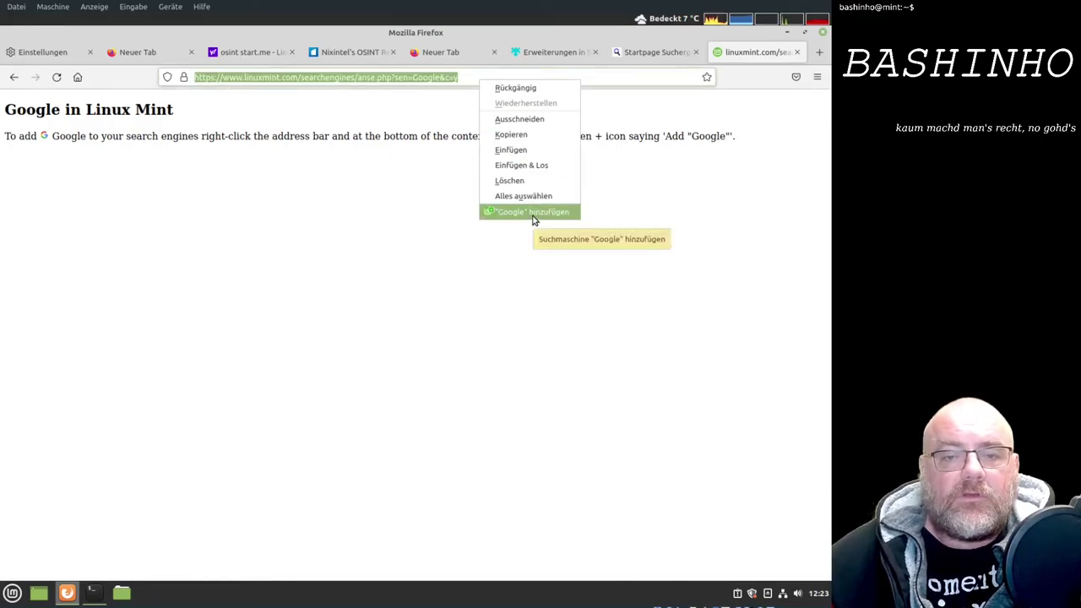
pyautogui.rightClick(406, 80)
pyautogui.rightClick(407, 81)
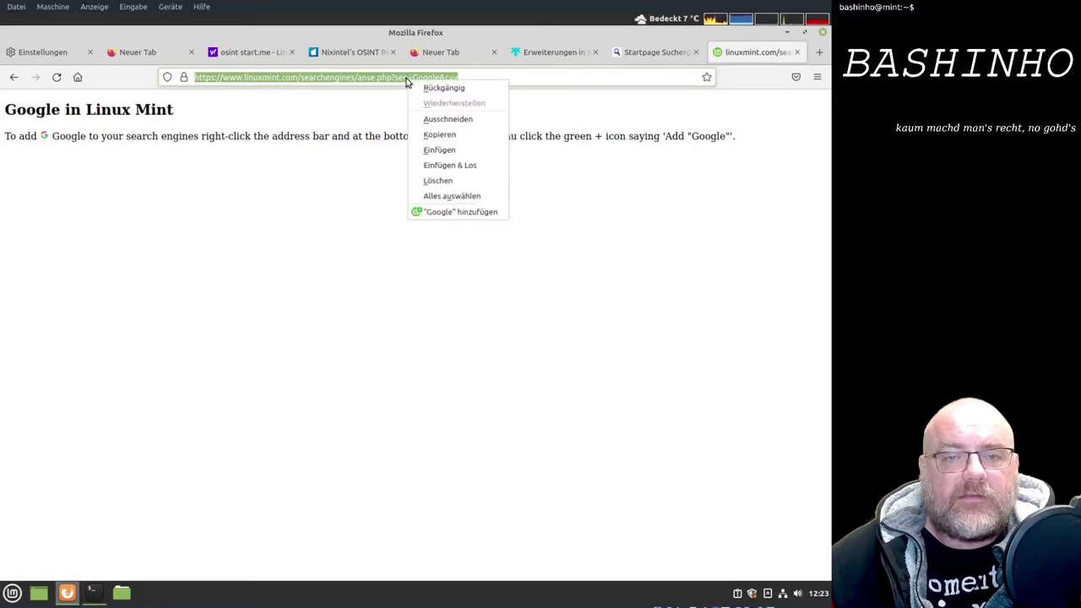
pyautogui.click(454, 213)
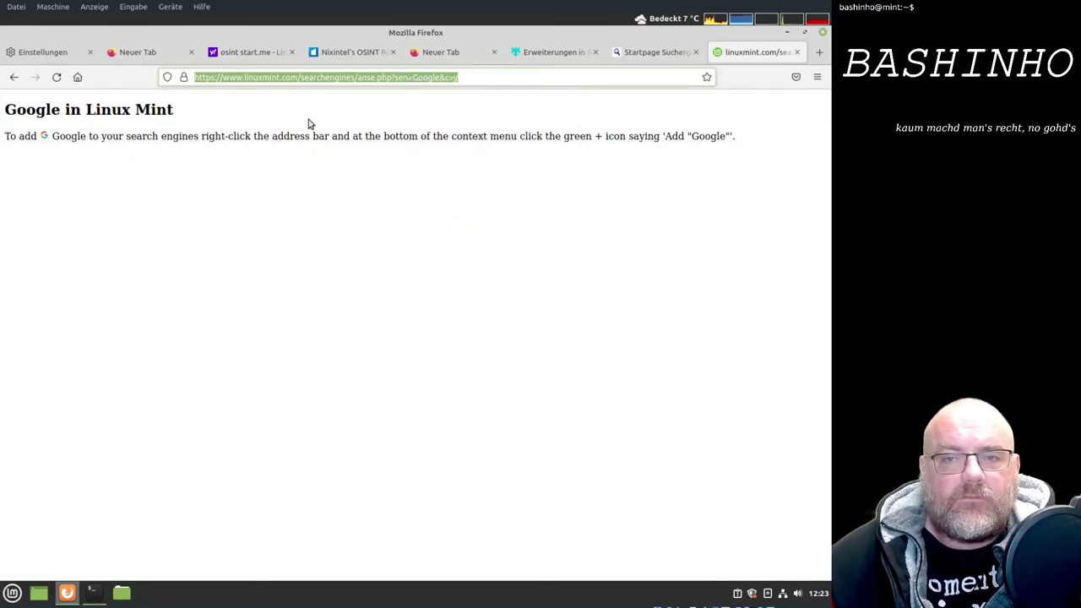
# Confirm Google is listed under Suche, keeping Startpage as Standardsuchmaschine with Suchvorschläge anzeigen unchecked
pyautogui.click(36, 49)
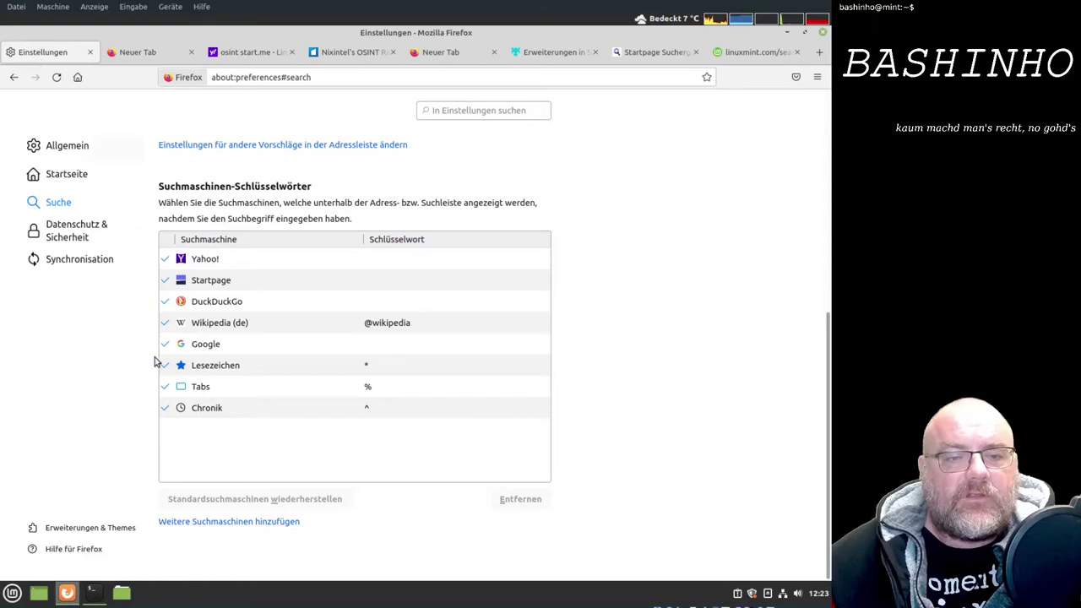
pyautogui.click(170, 348)
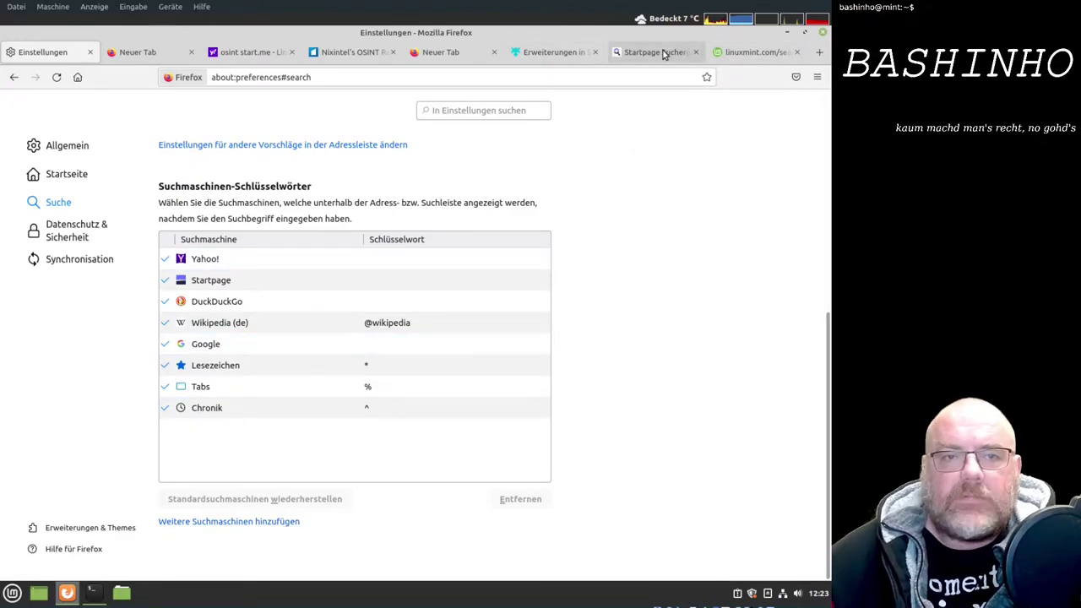
pyautogui.click(732, 54)
pyautogui.hotkey('alt', 'Left')
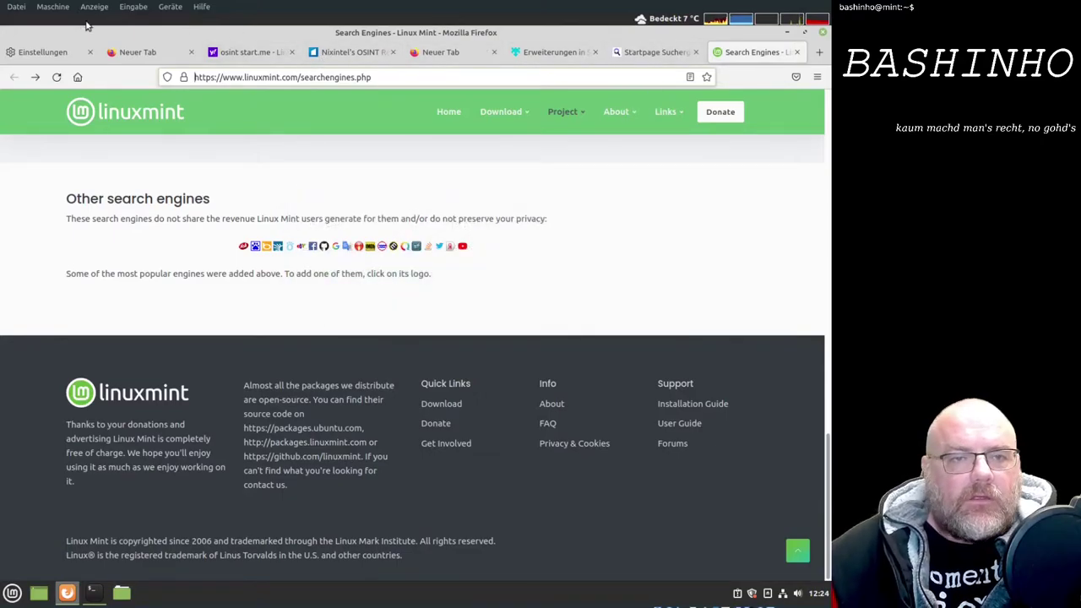
pyautogui.click(33, 52)
pyautogui.scroll(5, 216, 201)
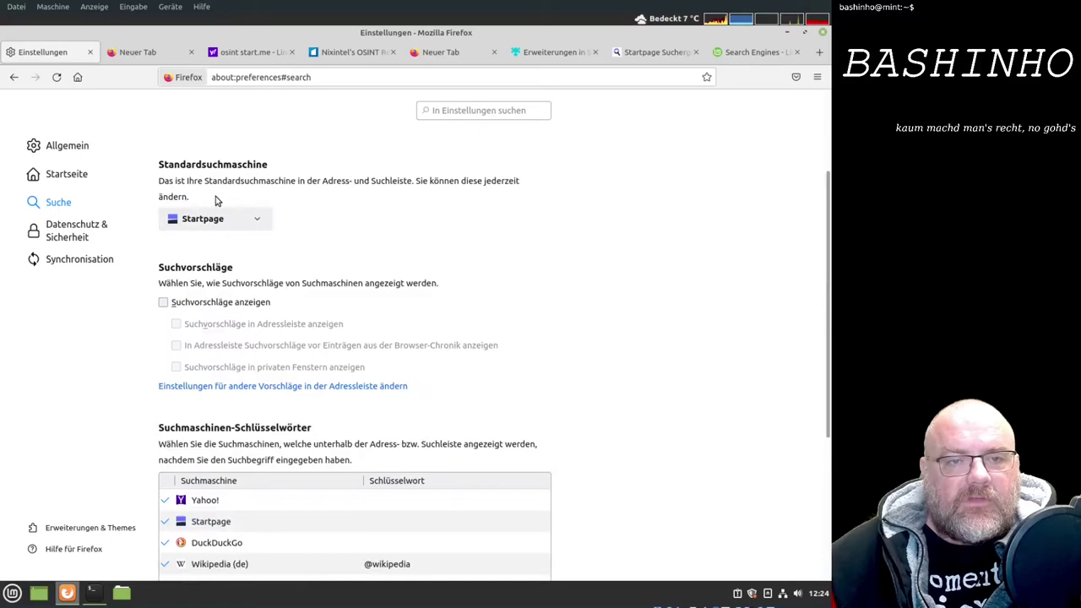
pyautogui.scroll(3, 217, 200)
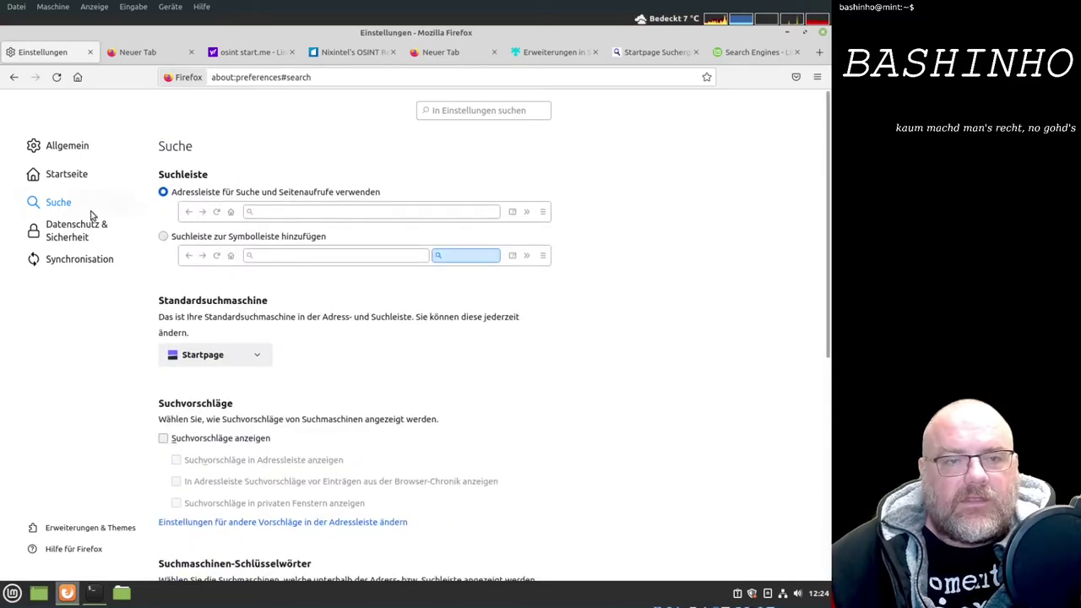
# Set Verbesserter Schutz vor Aktivitätenverfolgung to Streng in Datenschutz & Sicherheit
pyautogui.click(63, 230)
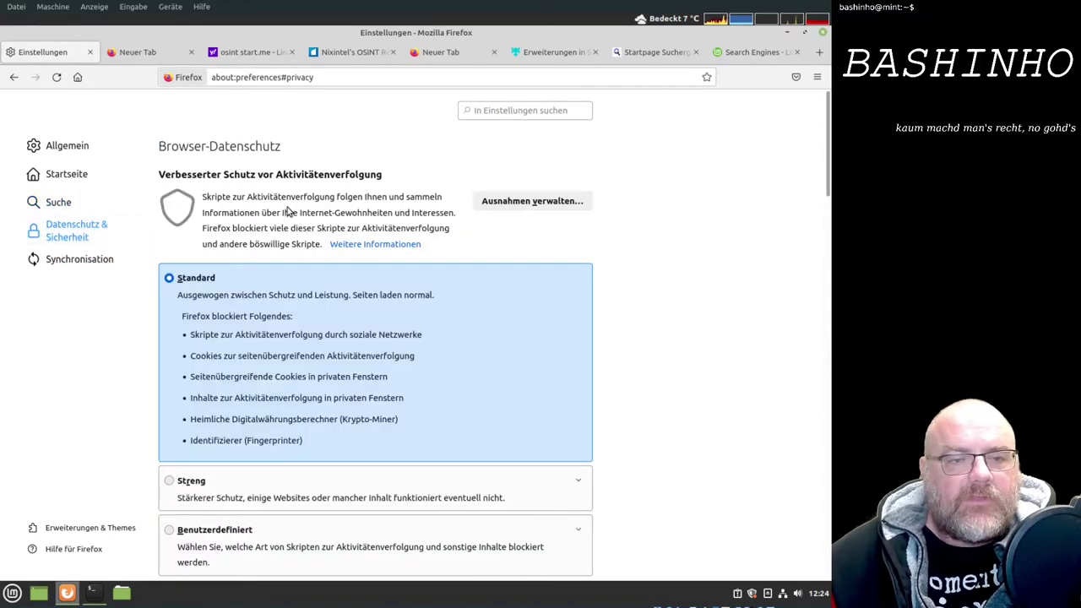
pyautogui.scroll(-5, 287, 207)
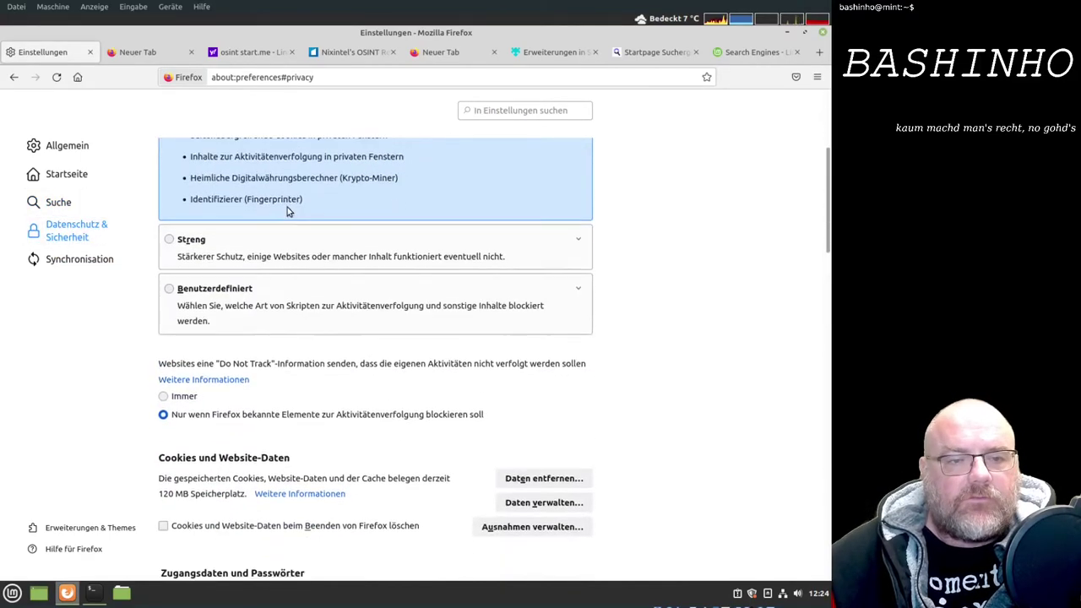
pyautogui.click(170, 241)
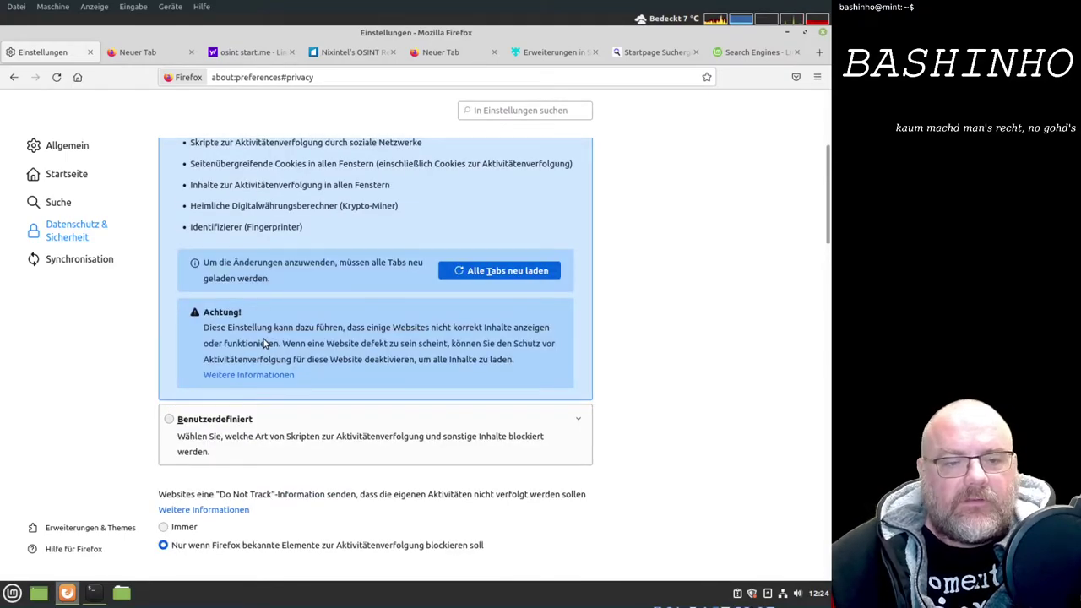
pyautogui.scroll(5, 267, 332)
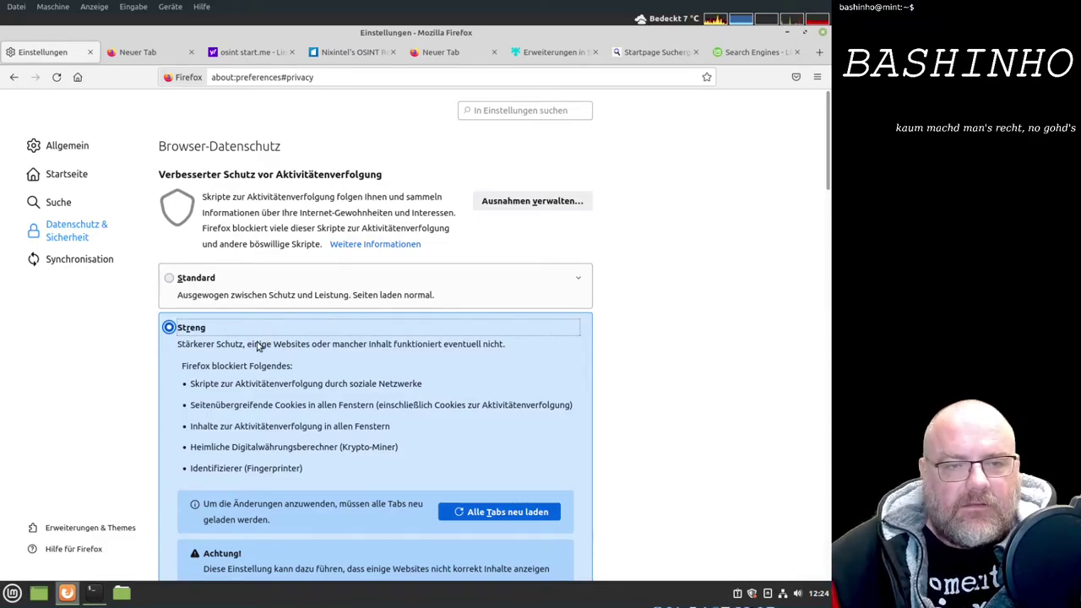
pyautogui.scroll(-3, 264, 345)
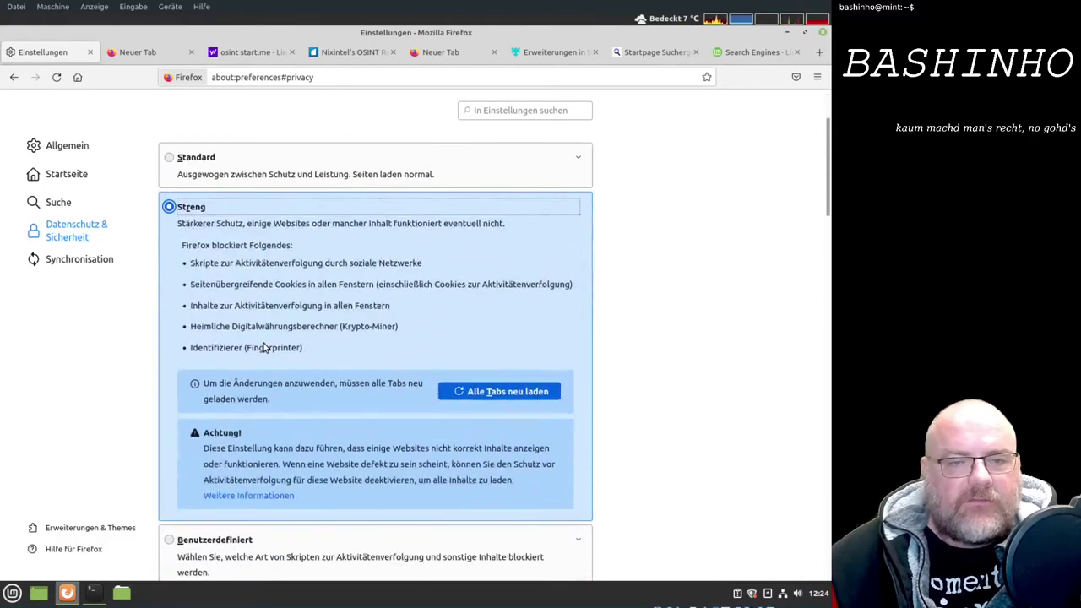
pyautogui.scroll(-5, 263, 344)
pyautogui.scroll(-3, 263, 344)
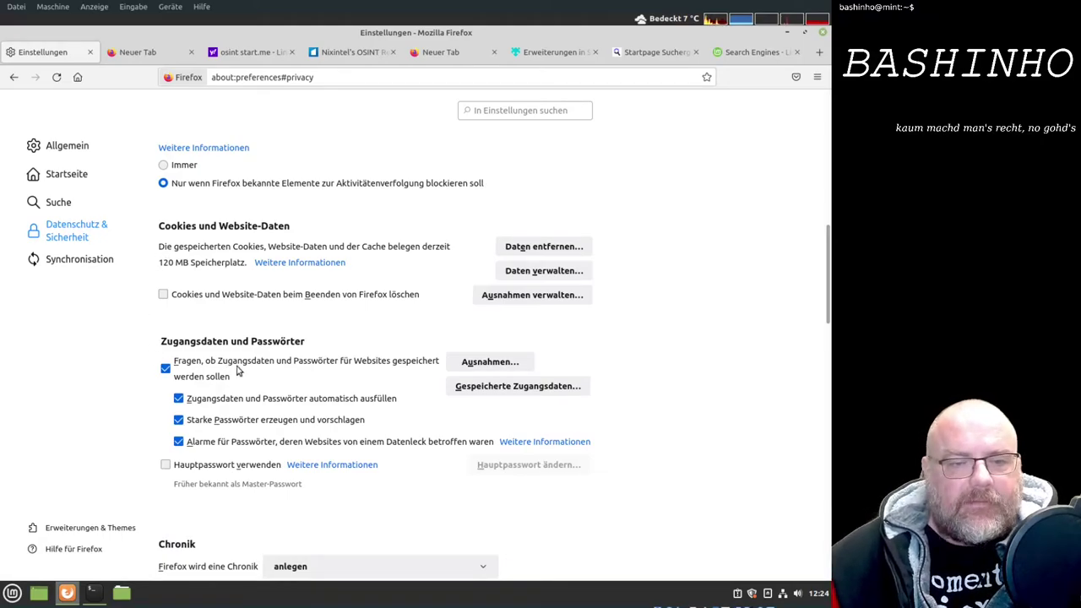
# Uncheck Suchmaschinen in the Adressleiste suggestions, leaving history, bookmarks, open tabs and shortcuts on
pyautogui.scroll(-3, 242, 378)
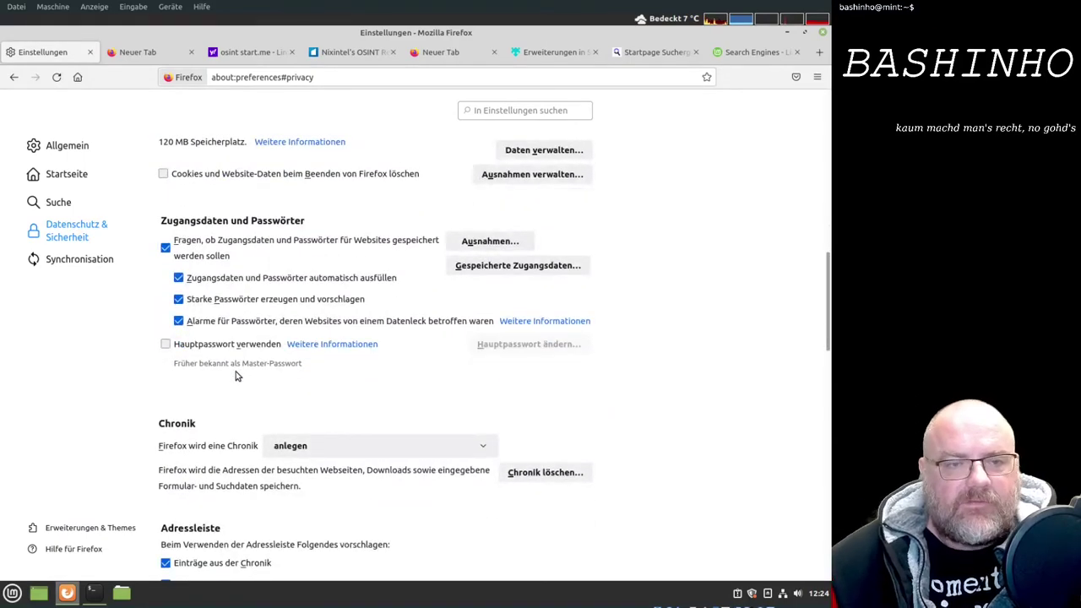
pyautogui.scroll(-4, 243, 394)
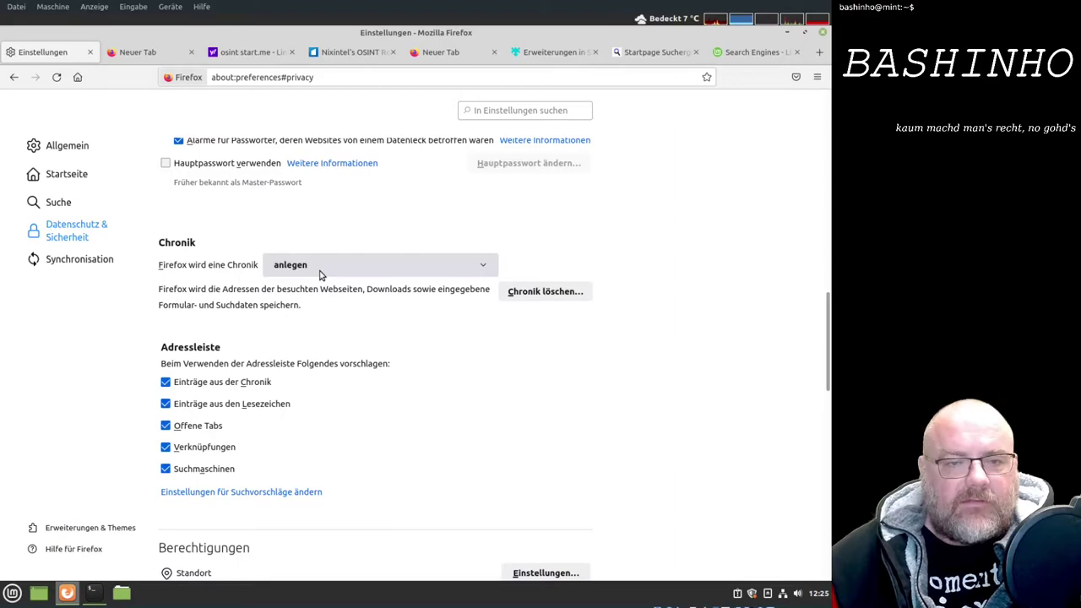
pyautogui.scroll(-3, 252, 314)
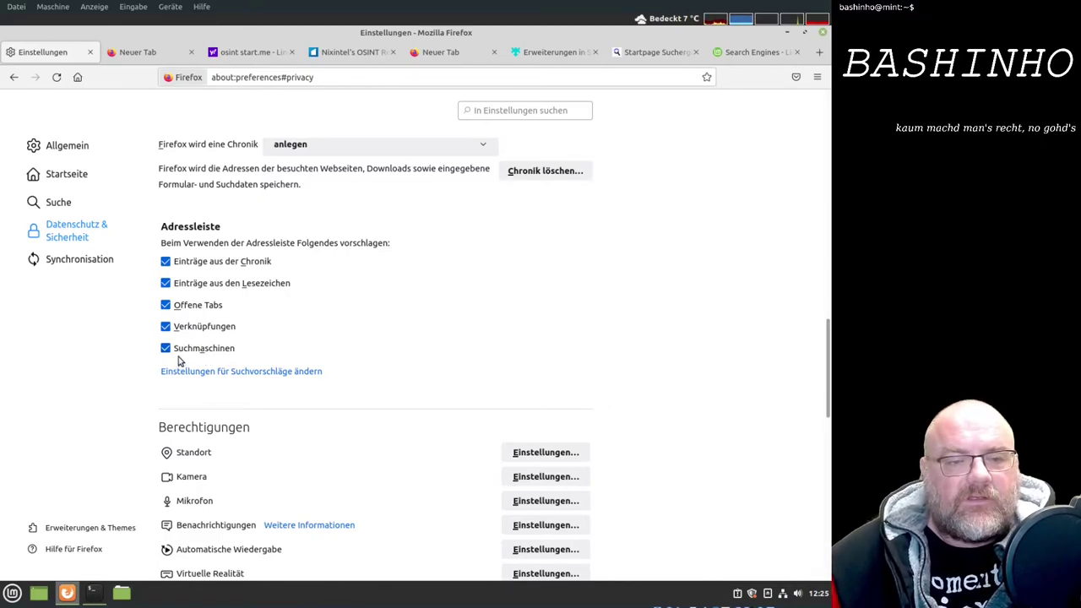
pyautogui.click(165, 350)
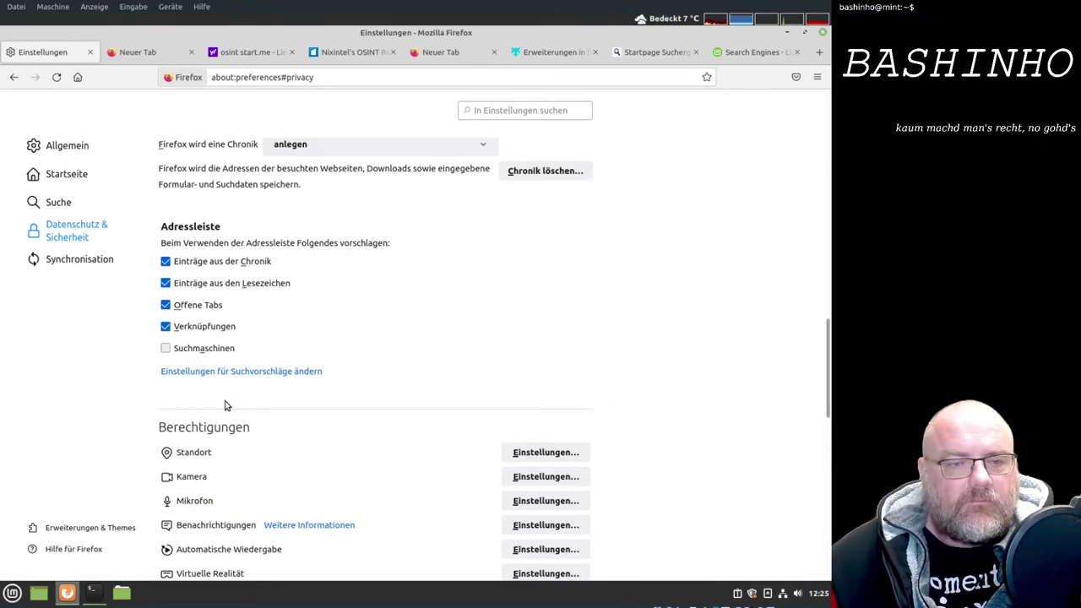
# Under Datenerhebung durch Firefox, uncheck sending technical and interaction data and allowing studies
pyautogui.scroll(-1, 226, 406)
pyautogui.scroll(-5, 225, 406)
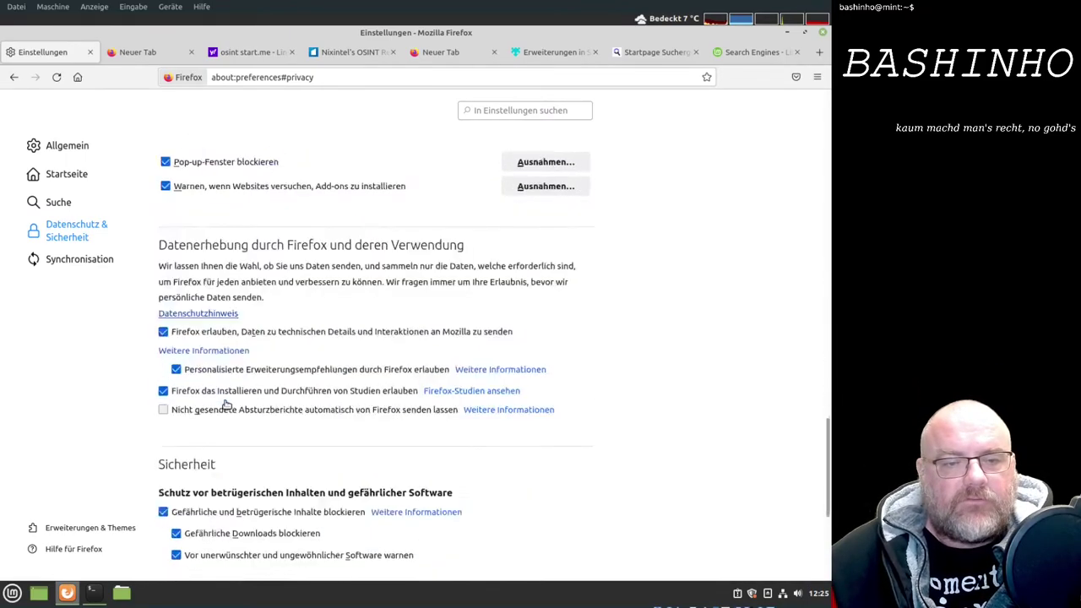
pyautogui.scroll(-1, 225, 406)
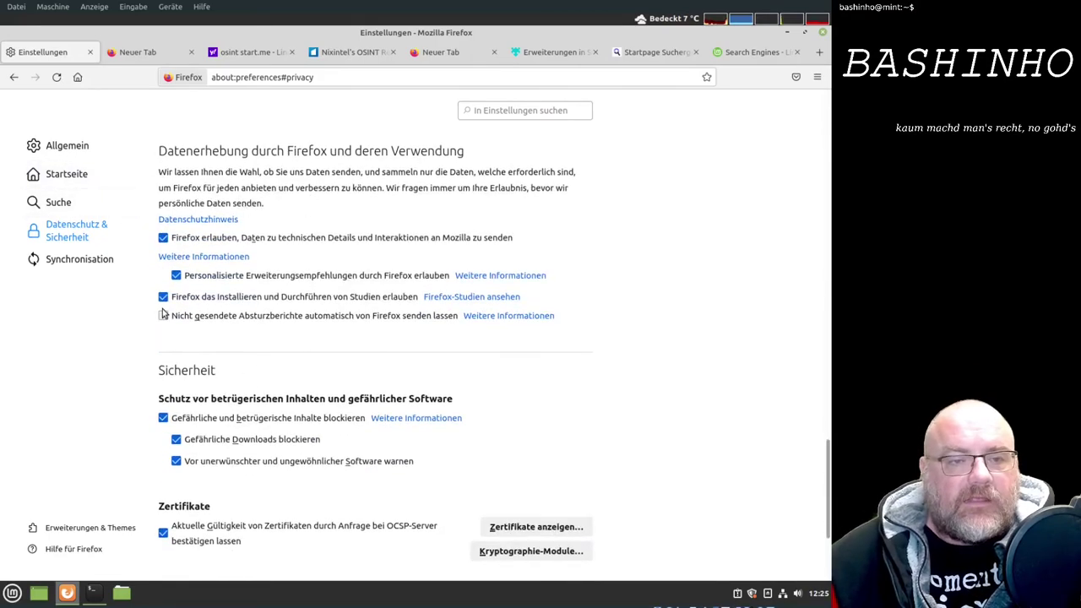
pyautogui.click(163, 239)
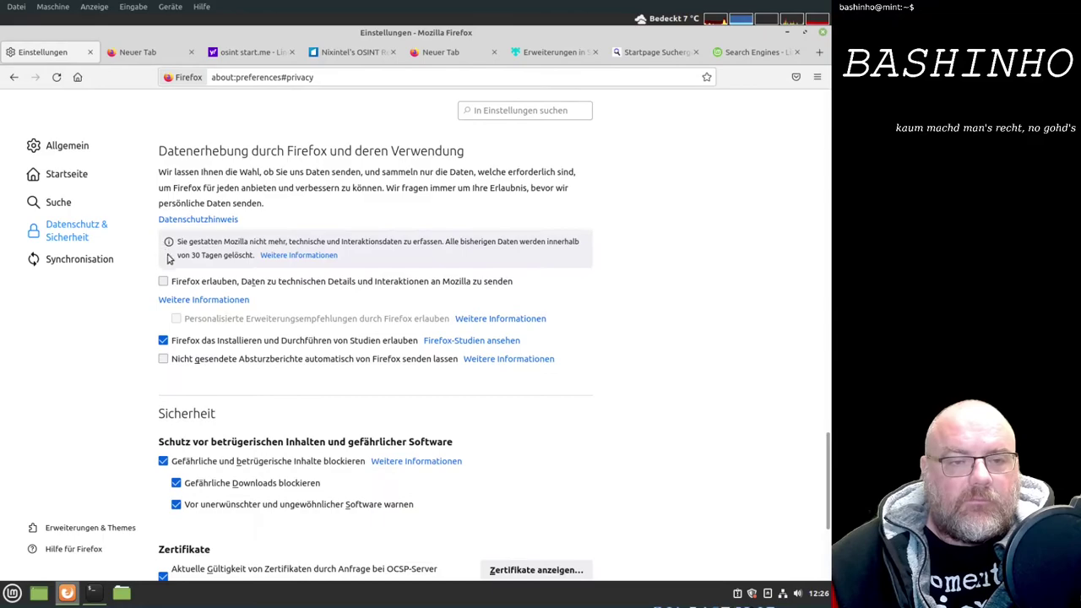
pyautogui.click(163, 340)
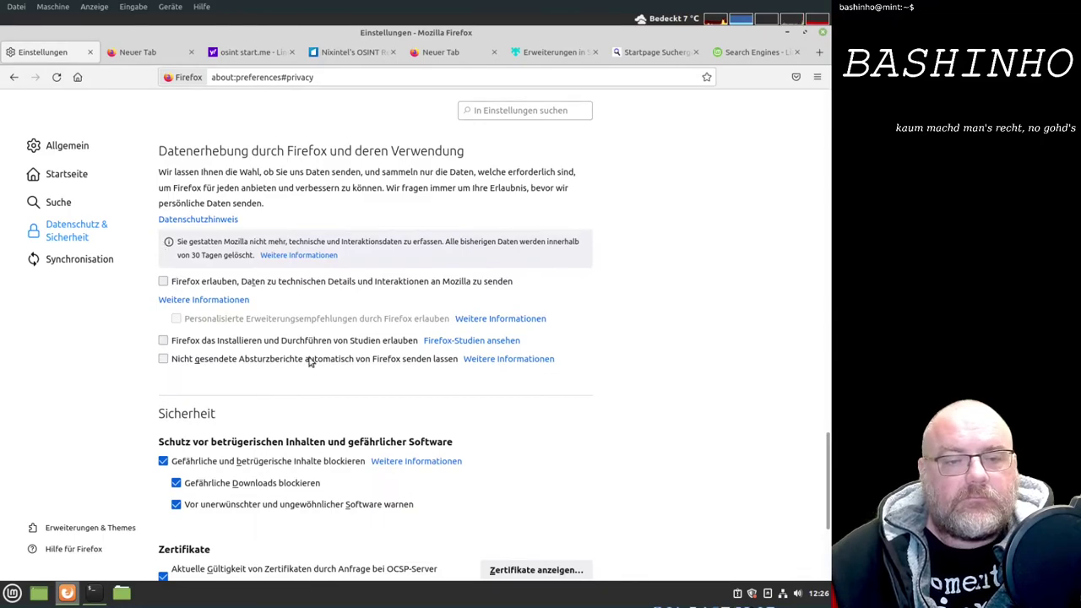
pyautogui.scroll(-3, 309, 353)
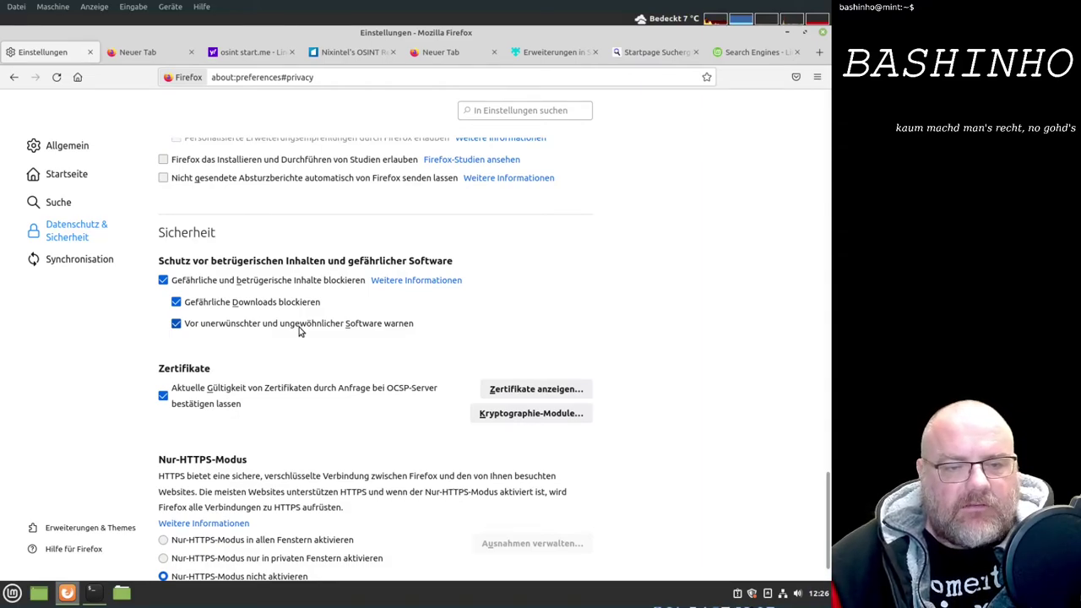
pyautogui.scroll(-1, 287, 327)
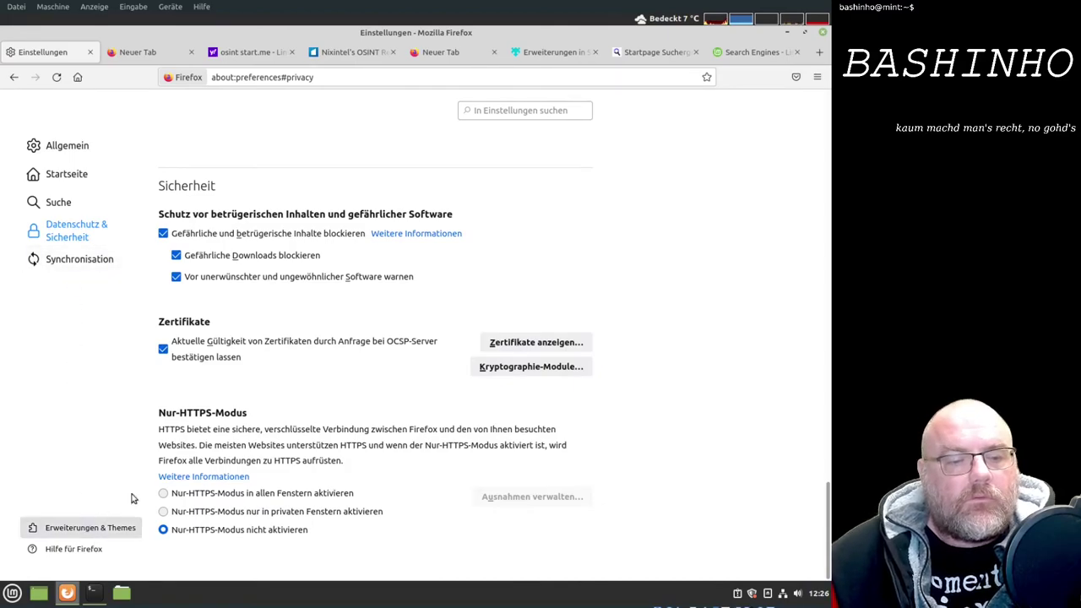
# Set the Do Not Track signal option to Immer
pyautogui.scroll(5, 388, 270)
pyautogui.scroll(3, 389, 270)
pyautogui.scroll(2, 389, 272)
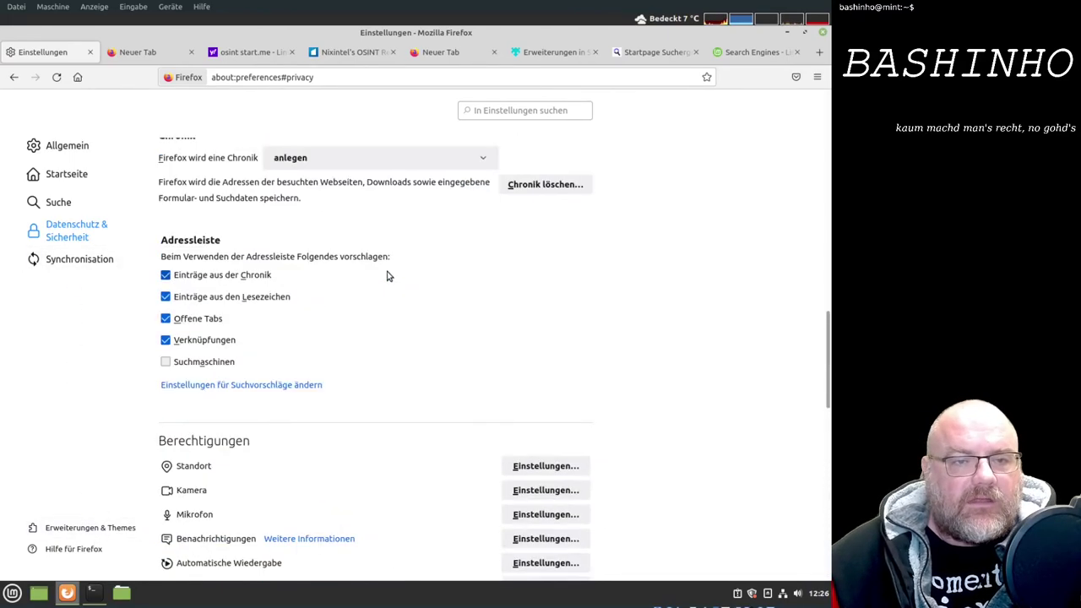
pyautogui.scroll(2, 388, 276)
pyautogui.scroll(3, 388, 276)
pyautogui.scroll(3, 388, 276)
pyautogui.scroll(3, 388, 276)
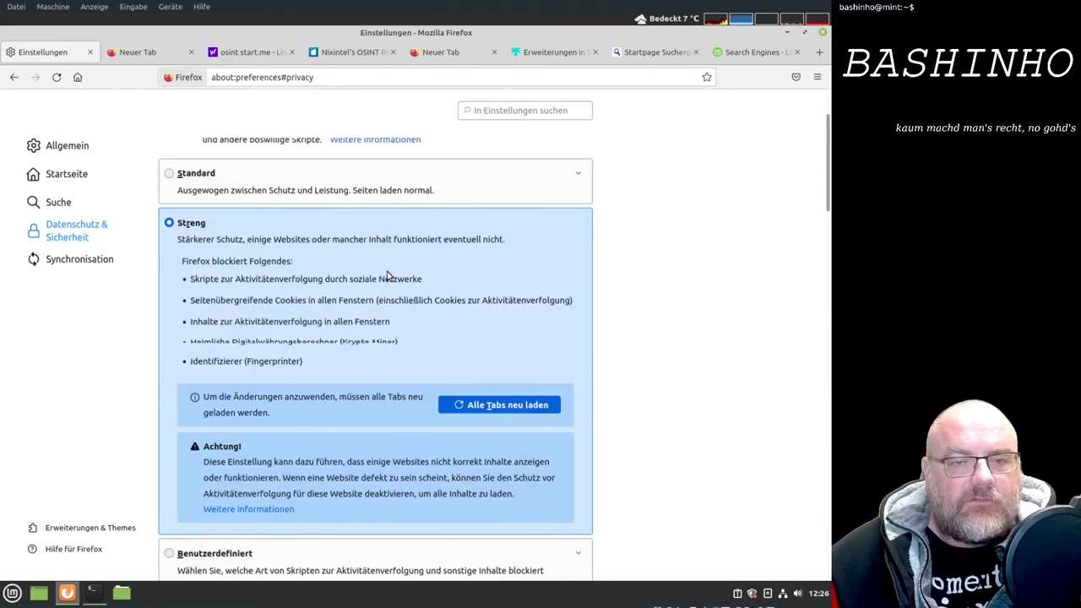
pyautogui.scroll(2, 387, 275)
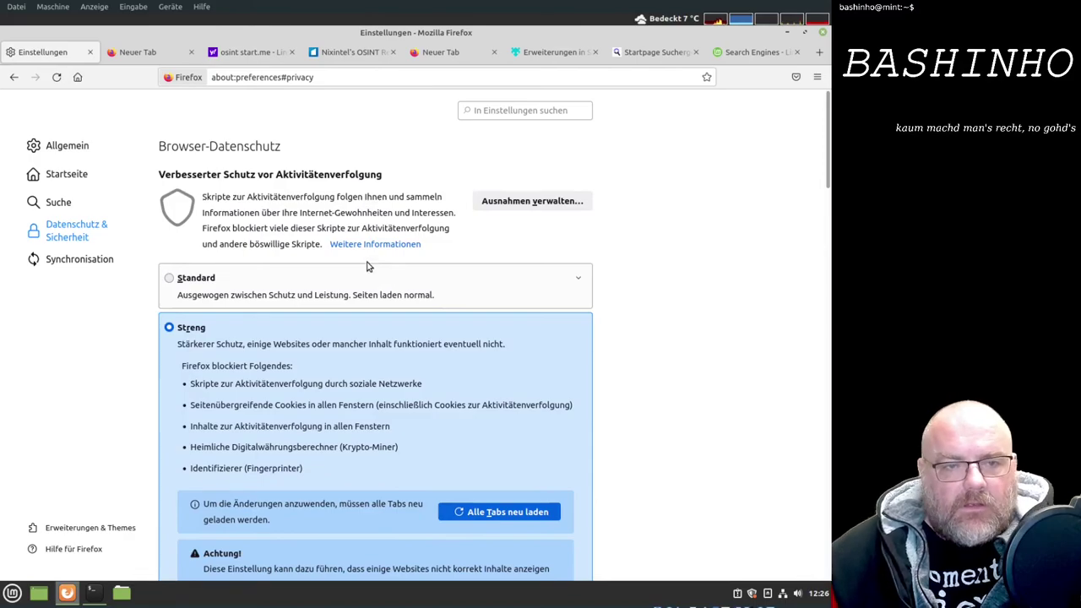
pyautogui.scroll(-2, 365, 267)
pyautogui.scroll(-4, 365, 267)
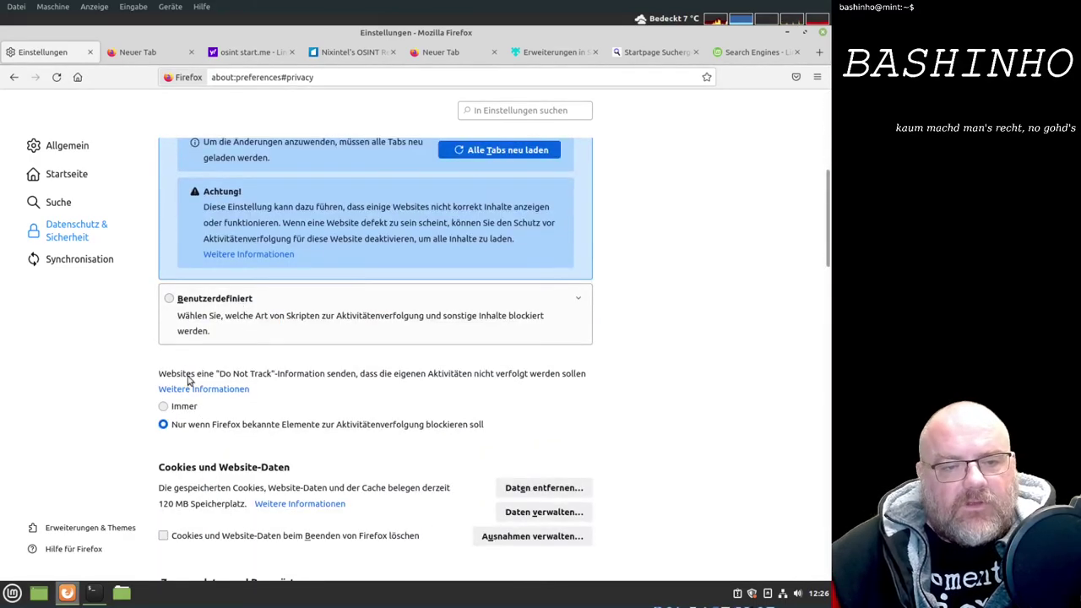
pyautogui.click(178, 410)
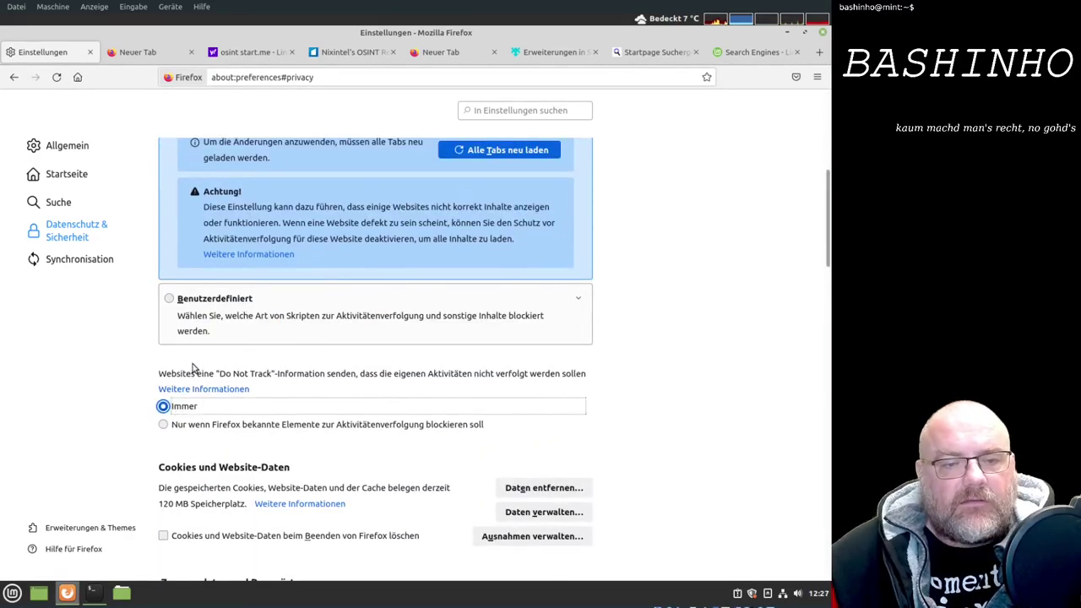